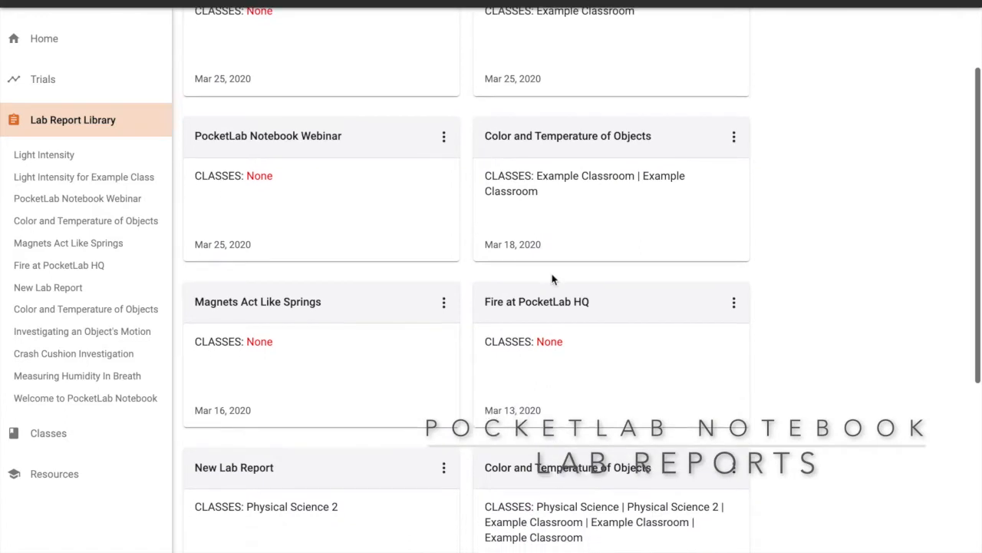
Open the Magnets Act Like Springs lab report and review its sections from Background Information to Hypothesis.
click(282, 306)
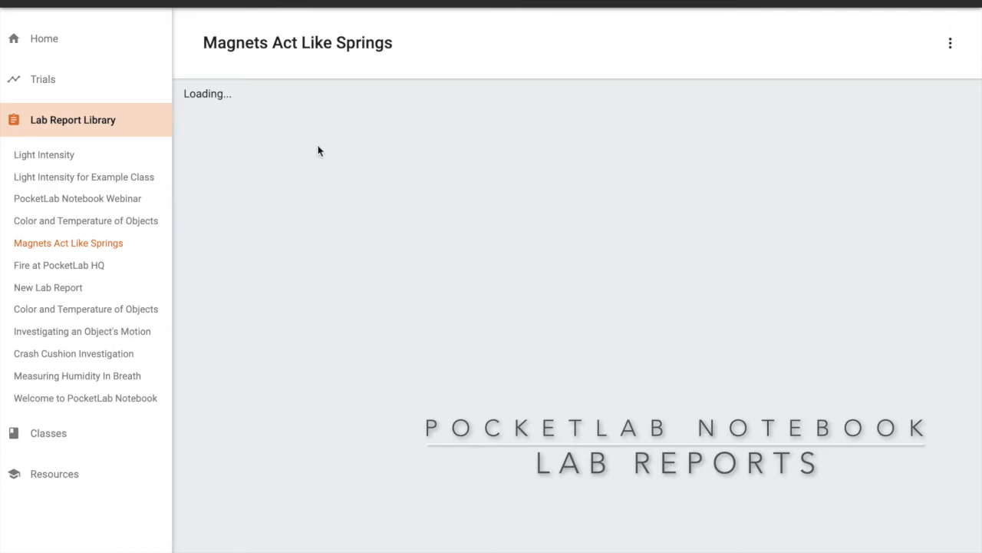
scroll(460, 200, down, 1)
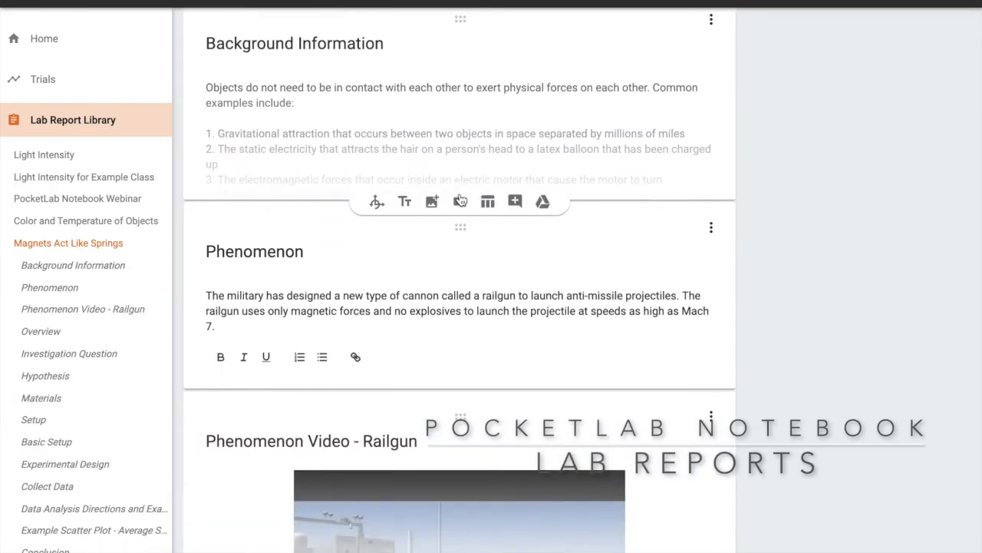
scroll(489, 243, down, 3)
scroll(489, 247, down, 8)
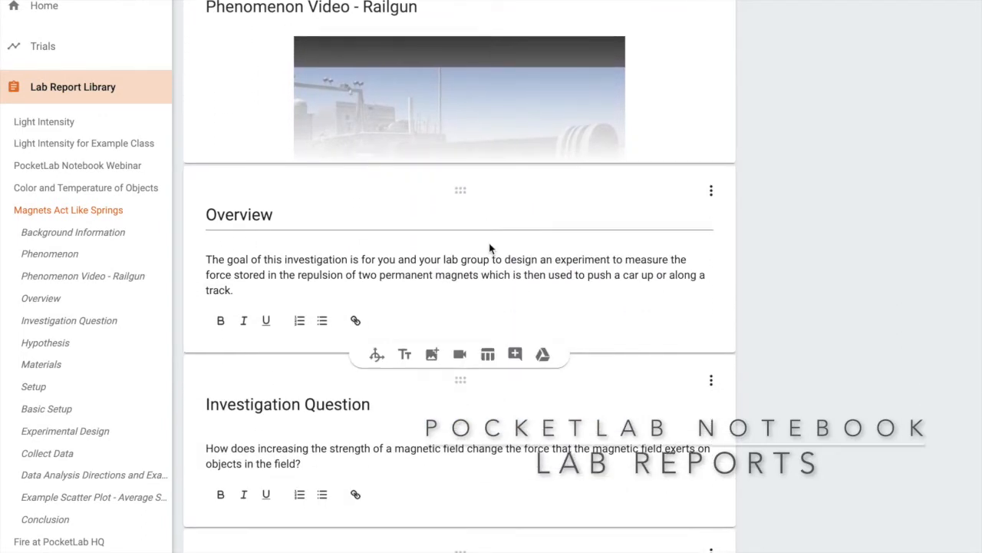
scroll(489, 242, down, 3)
scroll(501, 288, down, 1)
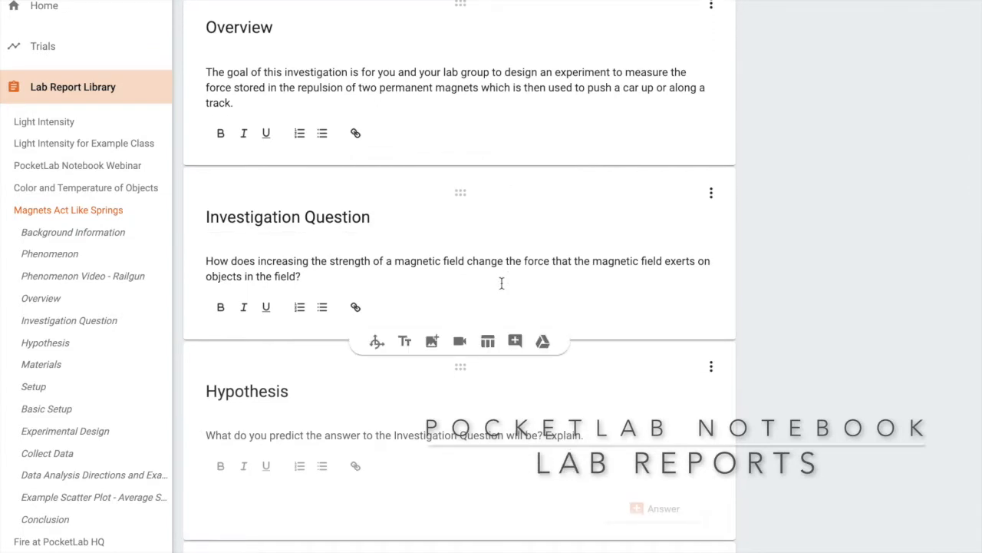
scroll(501, 283, up, 10)
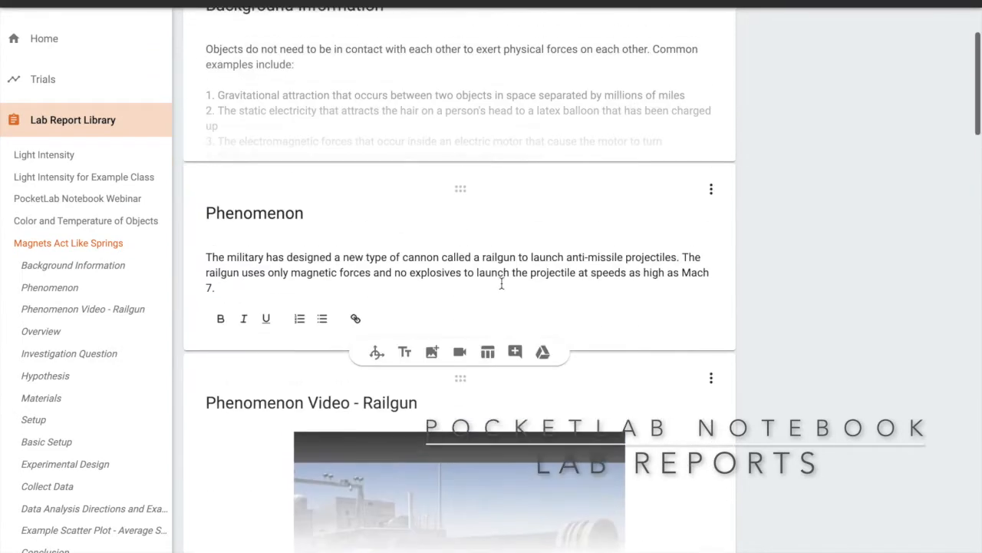
Return to the lab report library and build a new blank report named "Investigating Light Intensity".
click(96, 125)
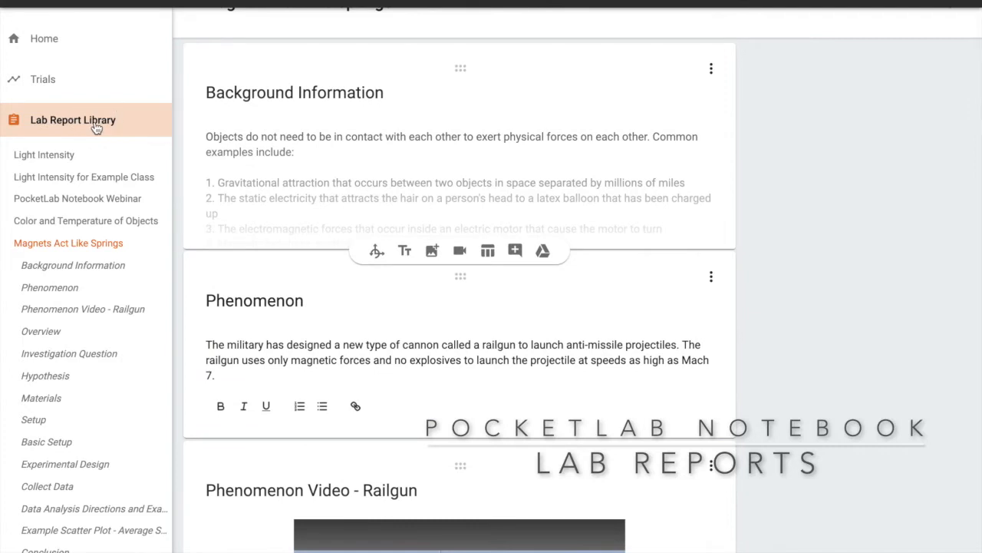
scroll(515, 231, up, 1)
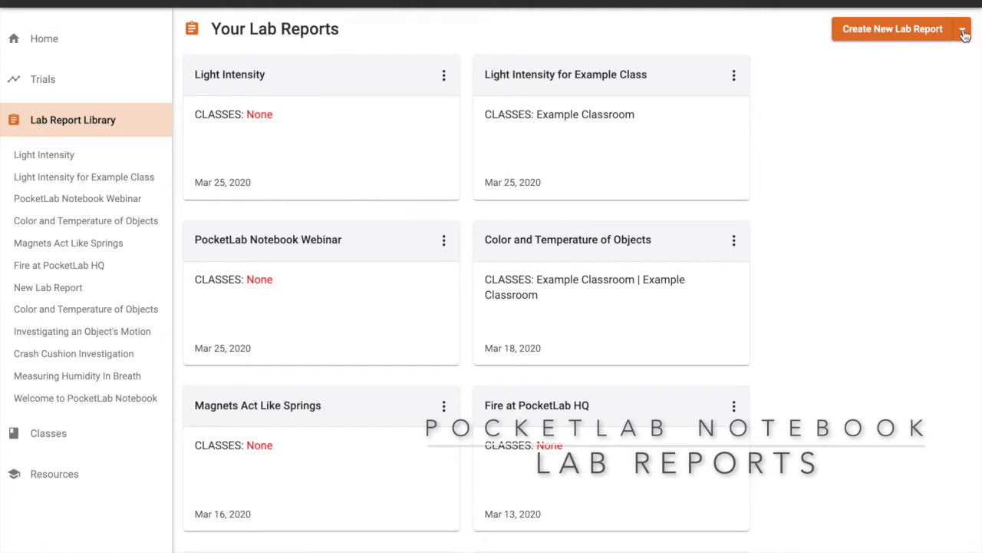
click(963, 34)
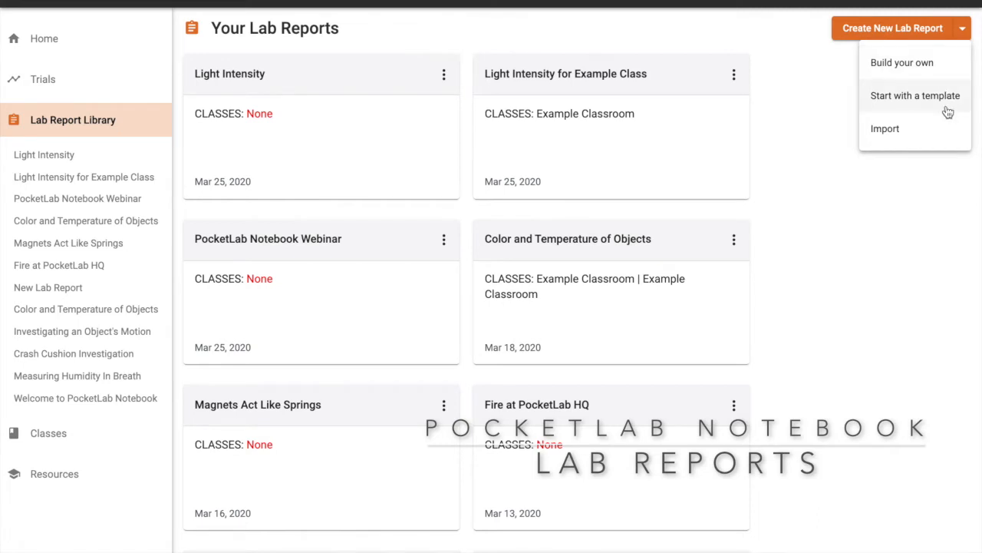
click(950, 68)
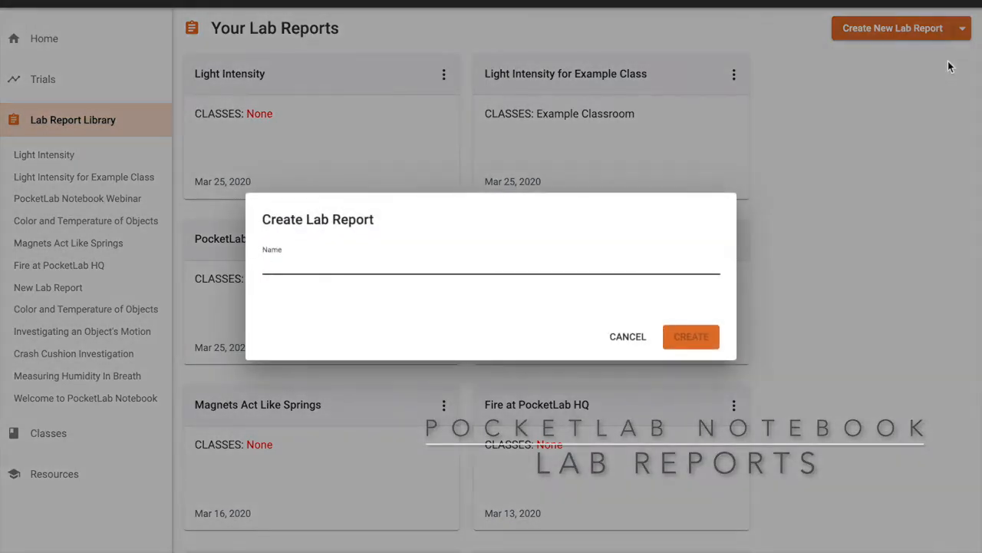
text(In)
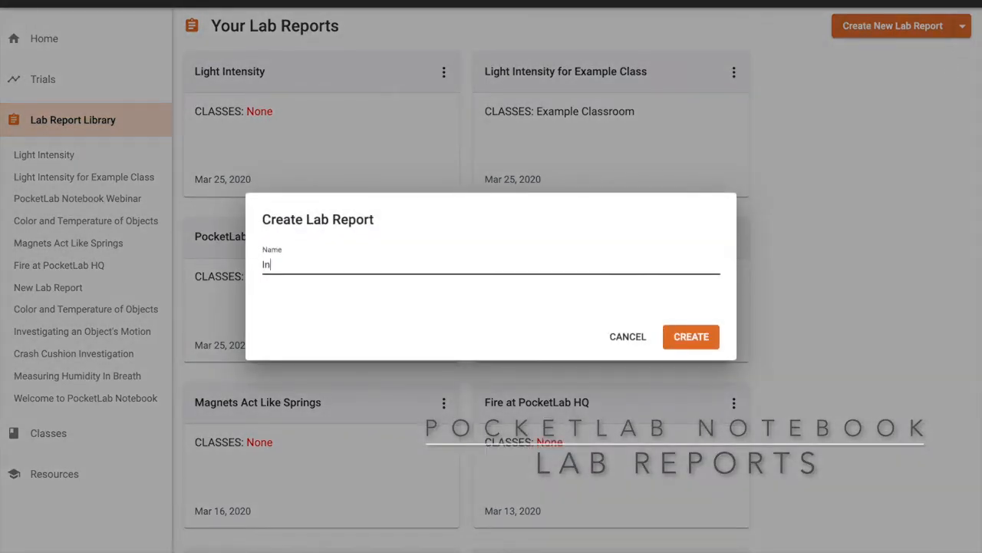
text(vestigating Light Intensity)
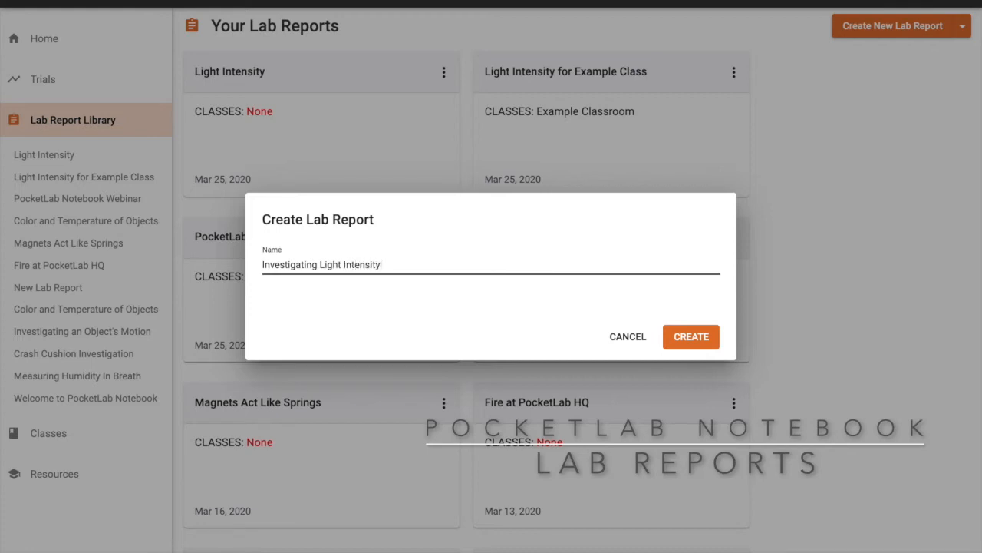
click(684, 345)
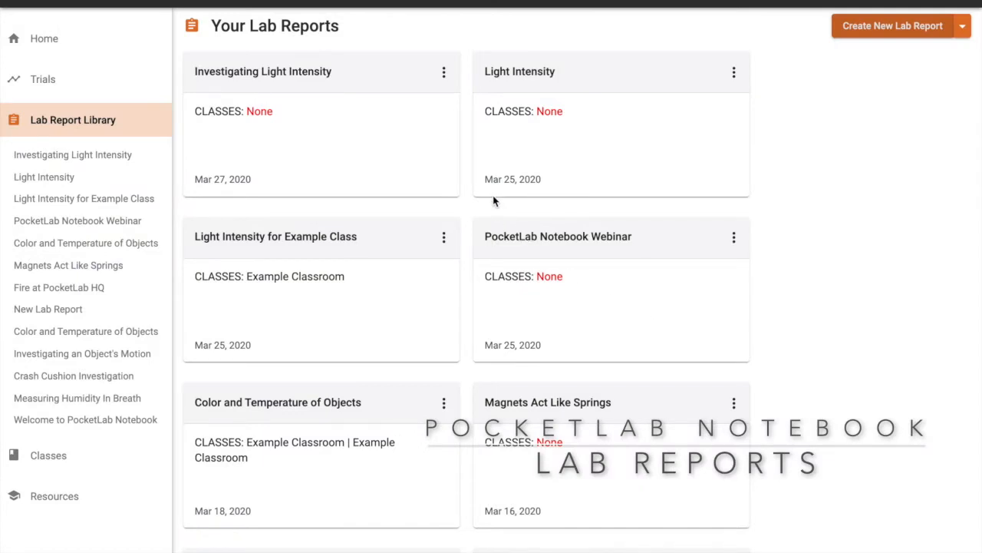
Open the Investigating Light Intensity report and add a text block followed by a data collection block.
click(314, 74)
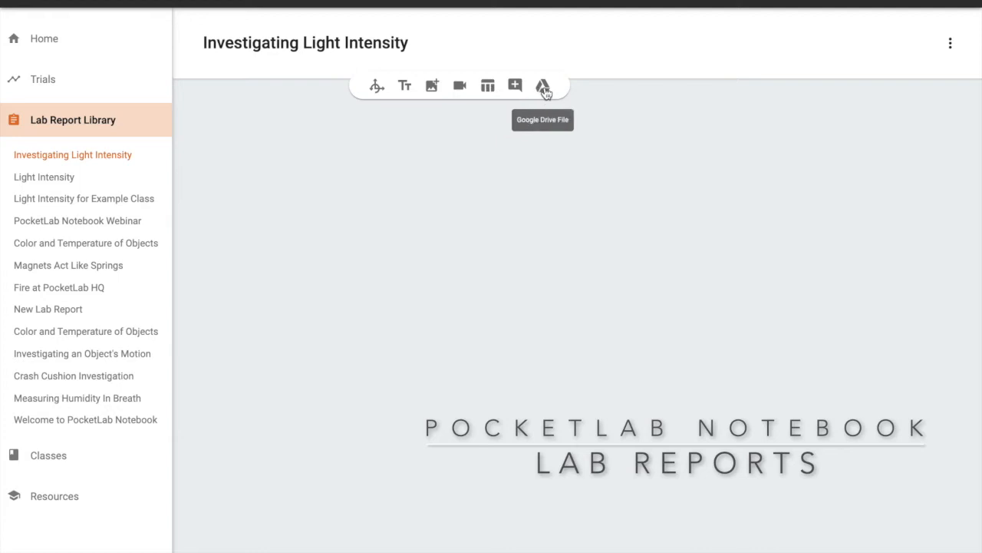
click(408, 86)
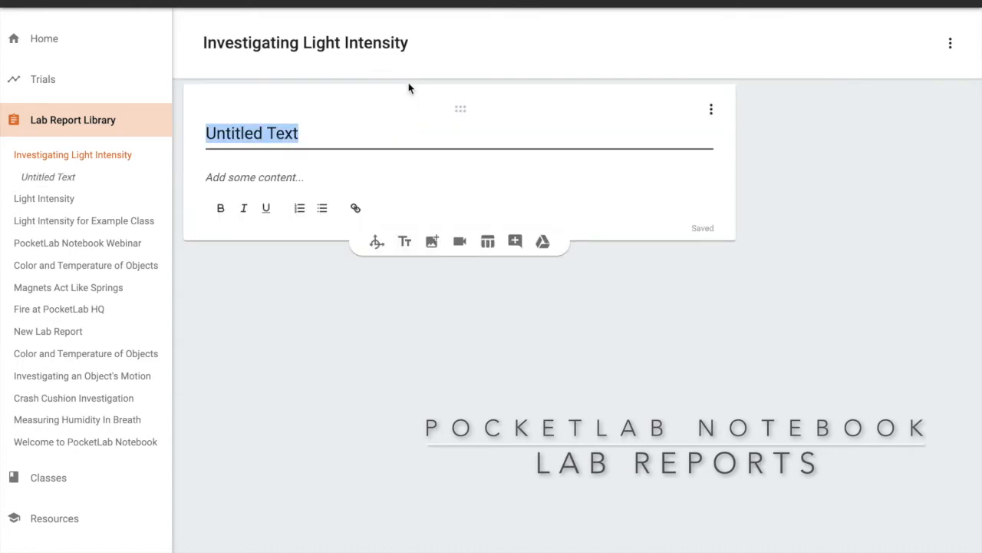
click(377, 244)
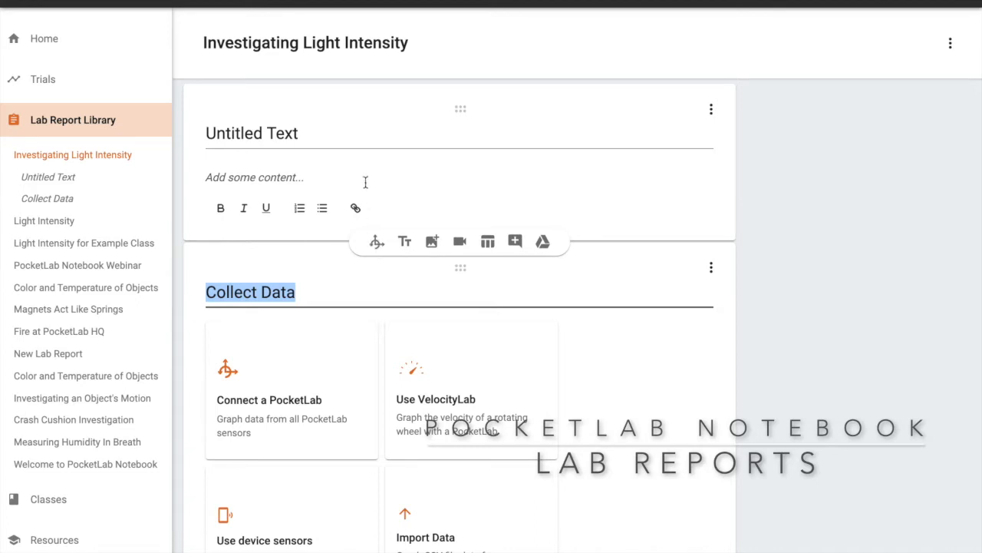
Replace the text block's title with "Investigation Question".
drag(353, 134, 153, 110)
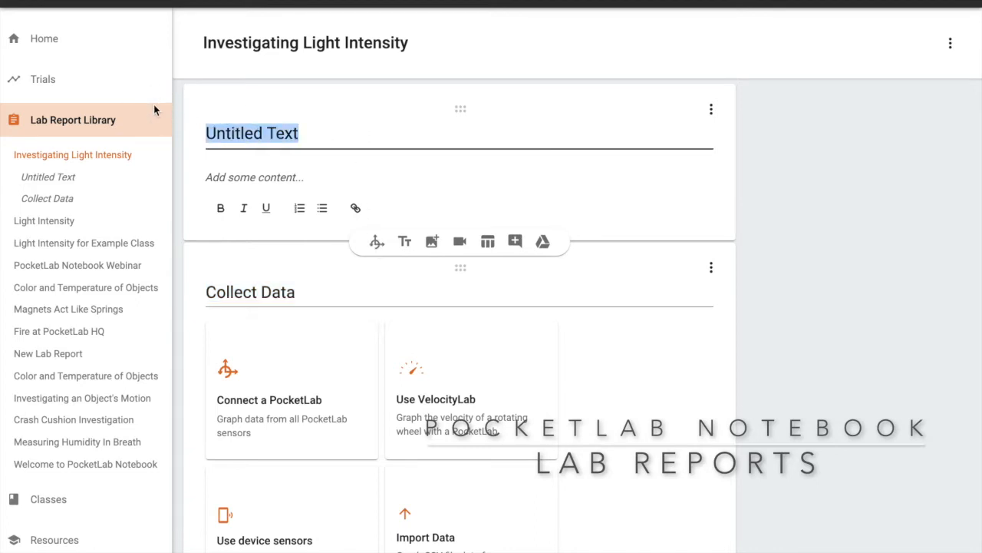
key(BackSpace)
text(Inv)
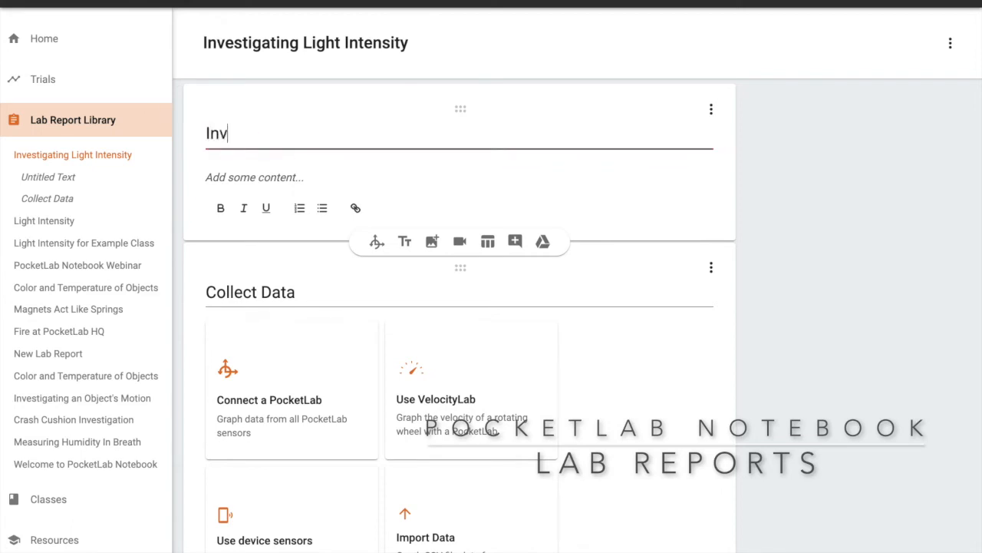
text(estigation)
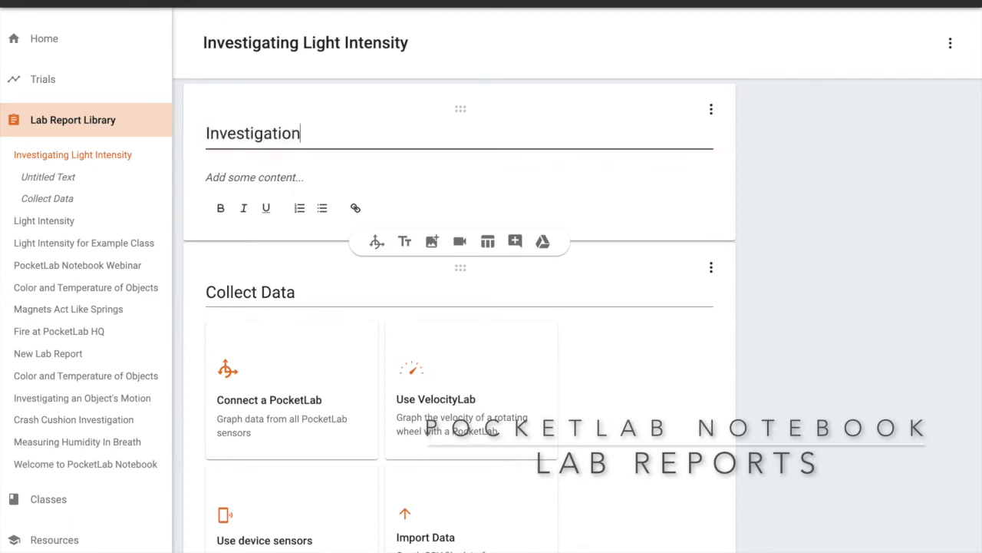
text( Question)
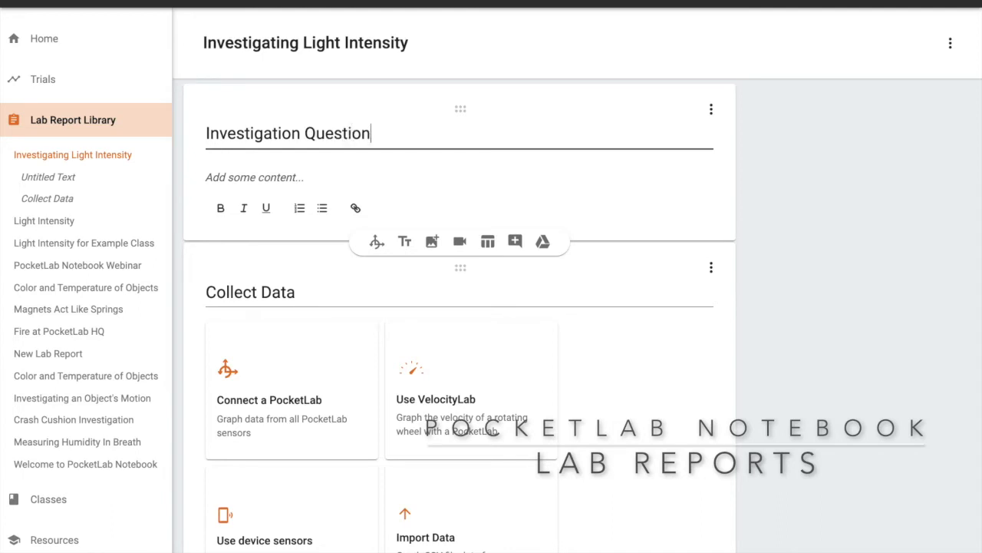
Enter "How does the intensity of light change, the farther it is from the light source?" as the Investigation Question content.
key(Tab)
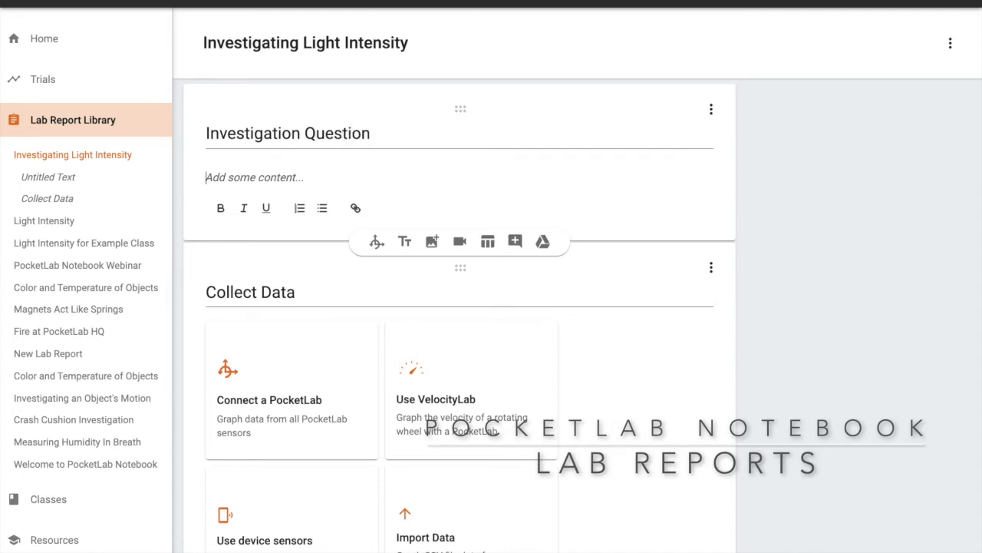
text(How do)
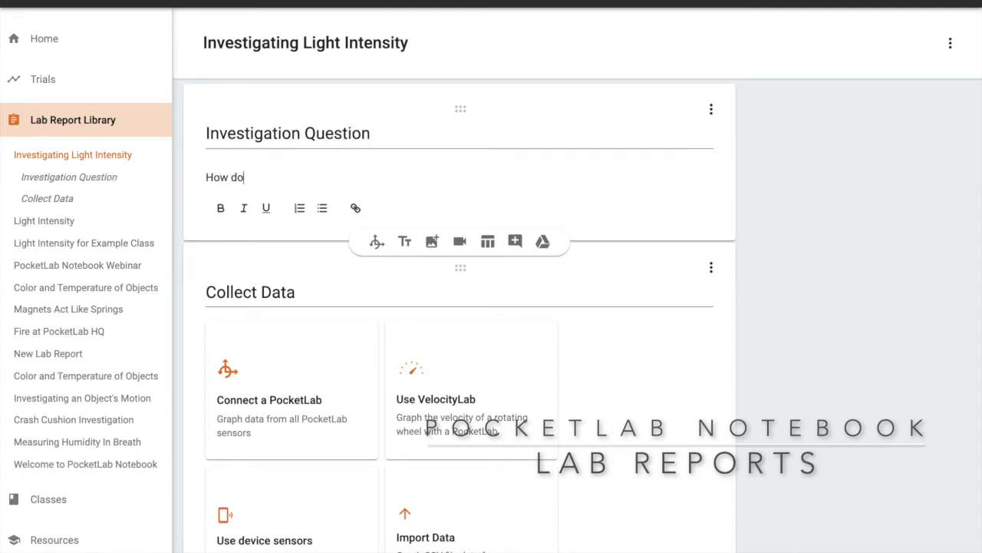
text(es the intensity of light )
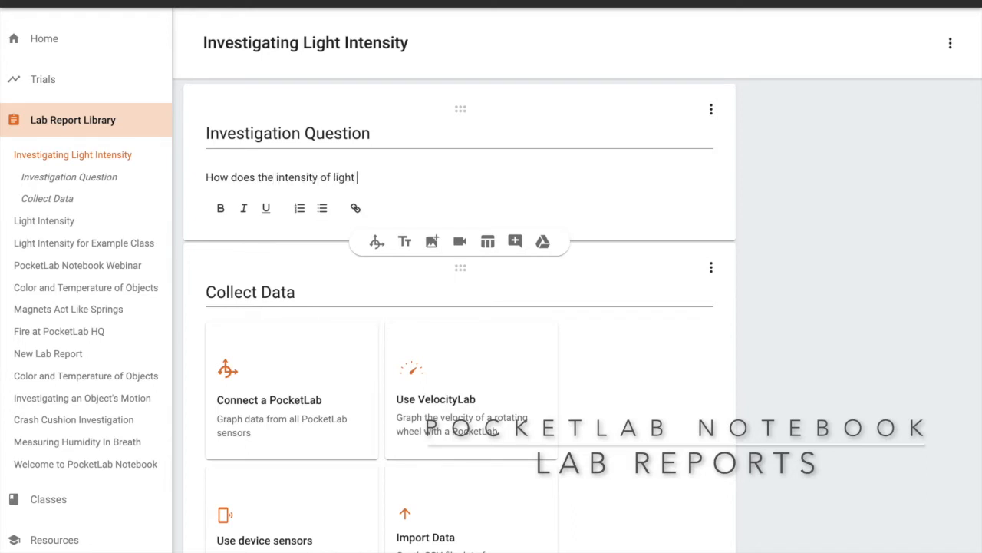
text(change, the farther it is from the light source?)
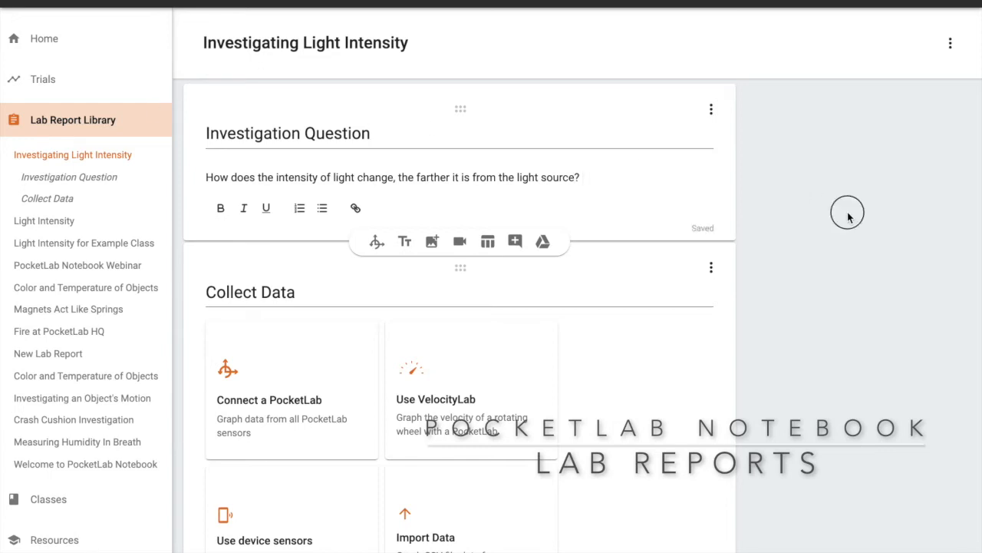
Insert a question block titled "Hypothesis" below the Investigation Question, with the prompt "Add a prediction to the investigation question.".
click(515, 241)
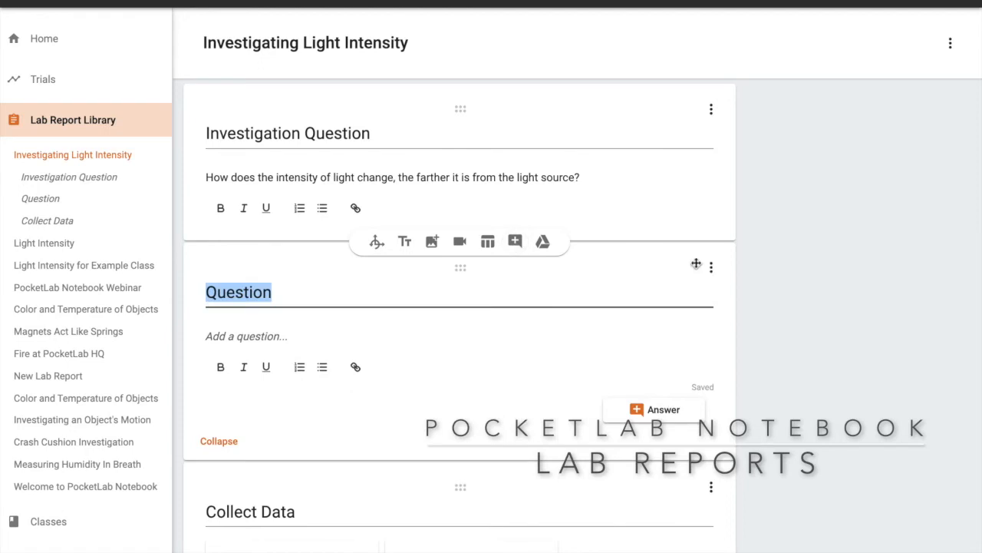
text(Hypothesis)
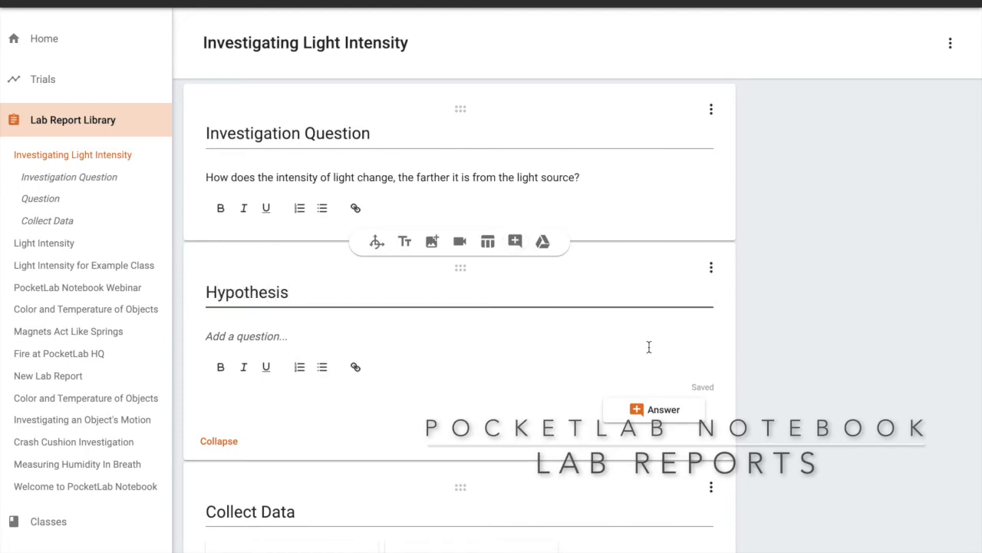
click(465, 334)
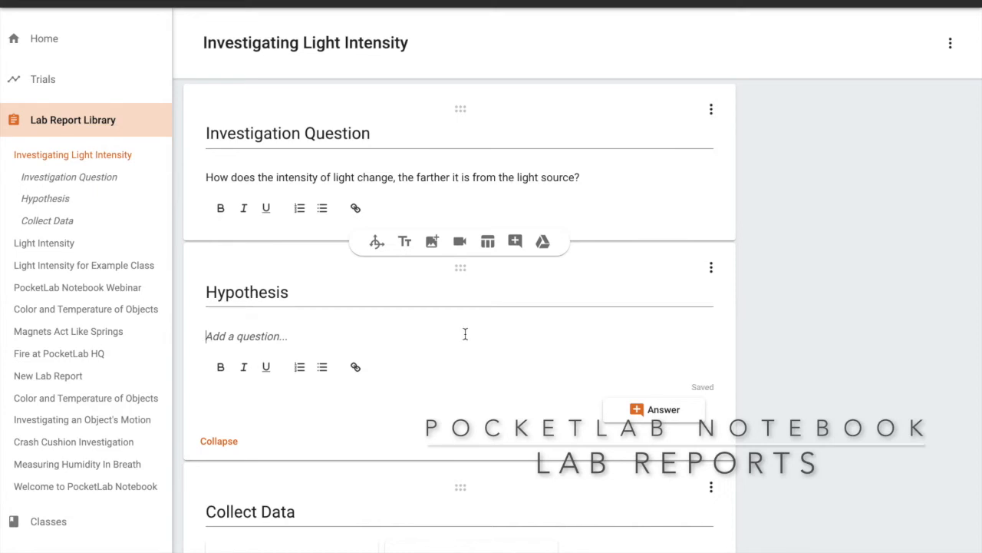
text(Add a prediction to the invest)
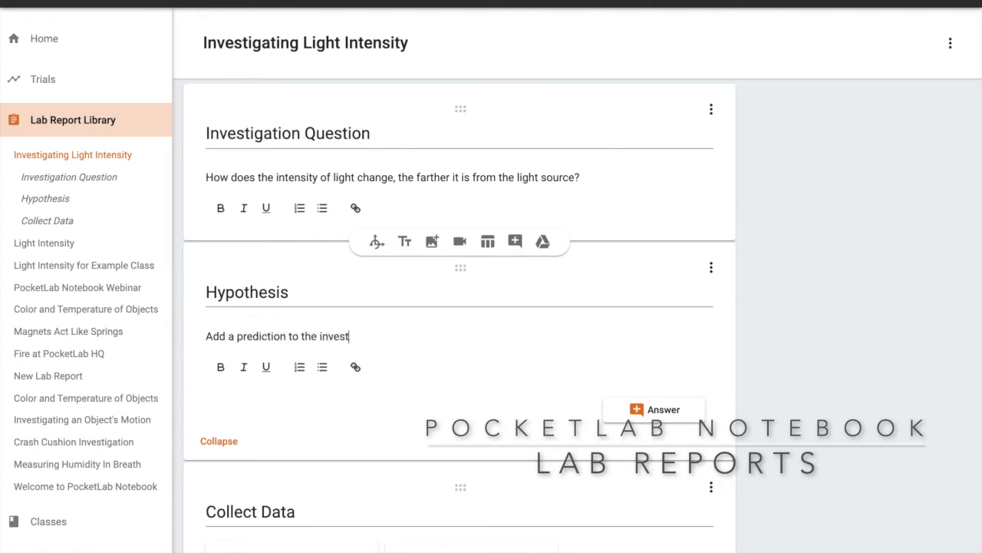
text(igation question.)
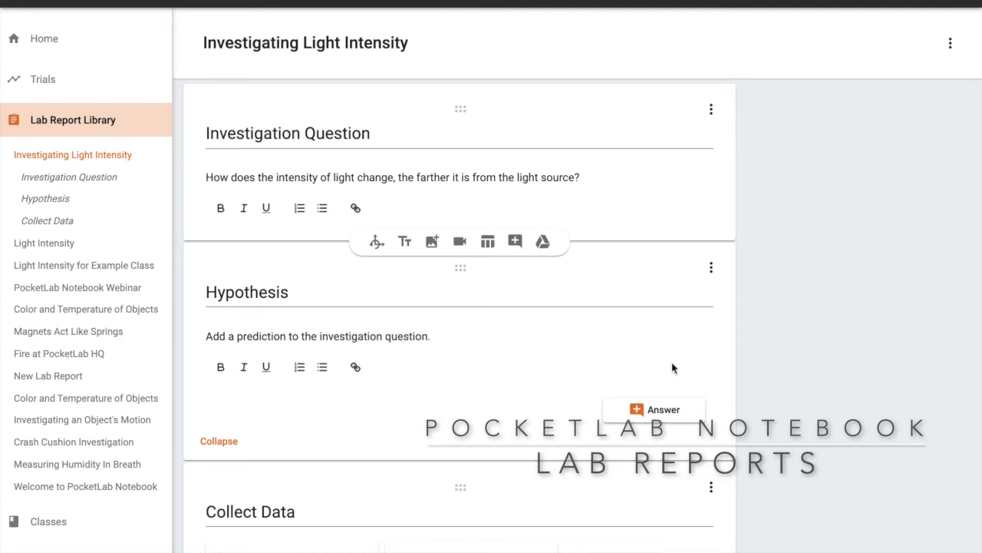
Add an empty answer to the Hypothesis question and delete it again.
click(663, 415)
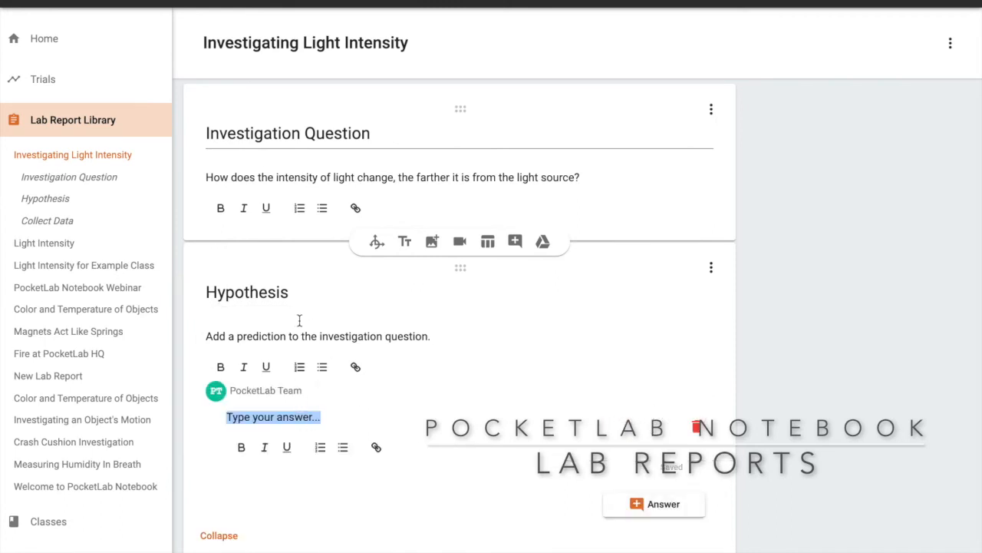
click(697, 433)
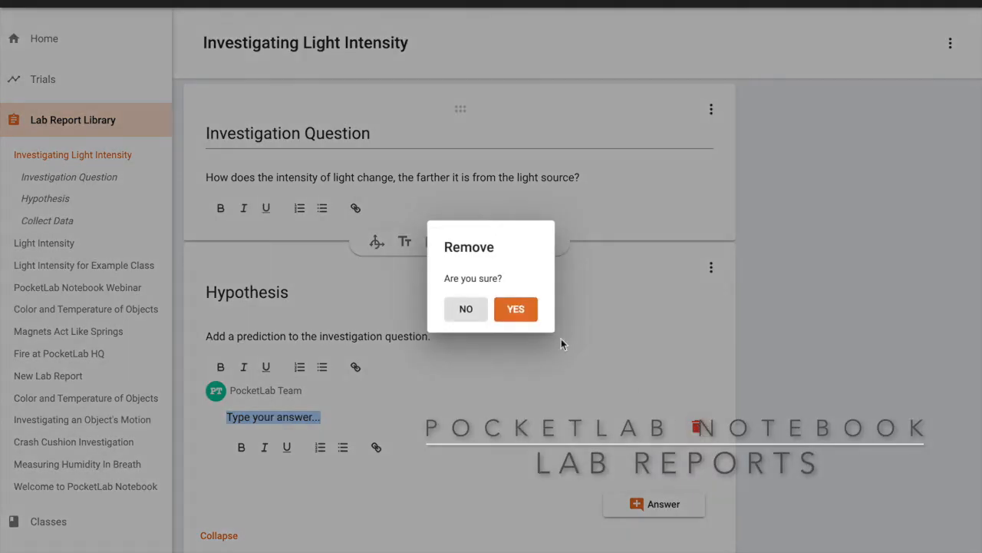
click(530, 314)
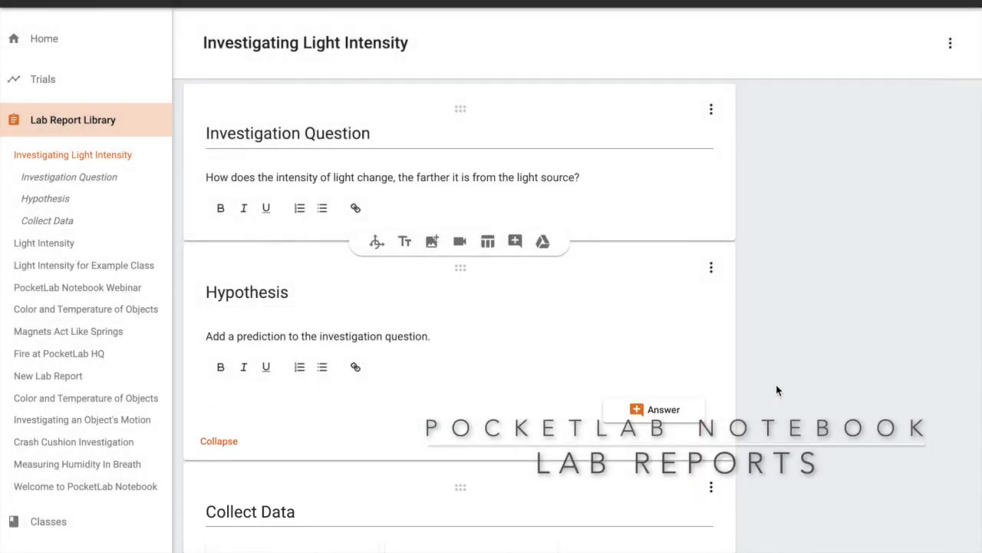
Insert the image Light-Fall-Off-to-the-Square.png from Downloads below the Collect Data block.
scroll(777, 390, down, 5)
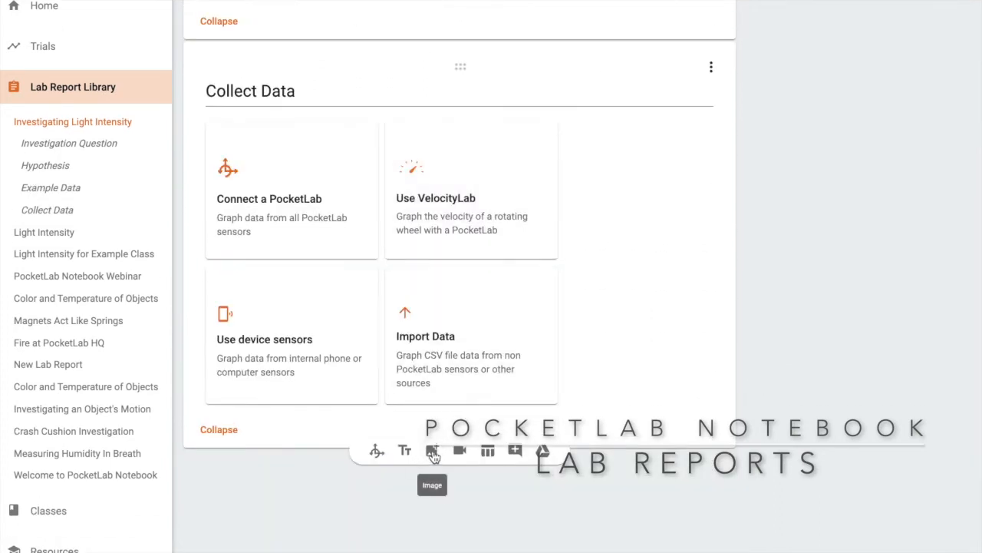
click(432, 452)
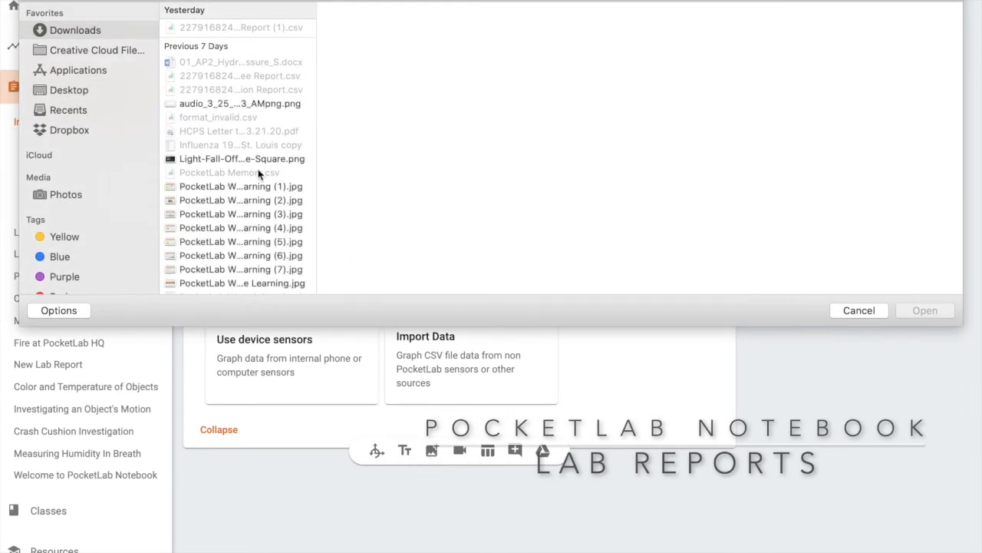
click(281, 158)
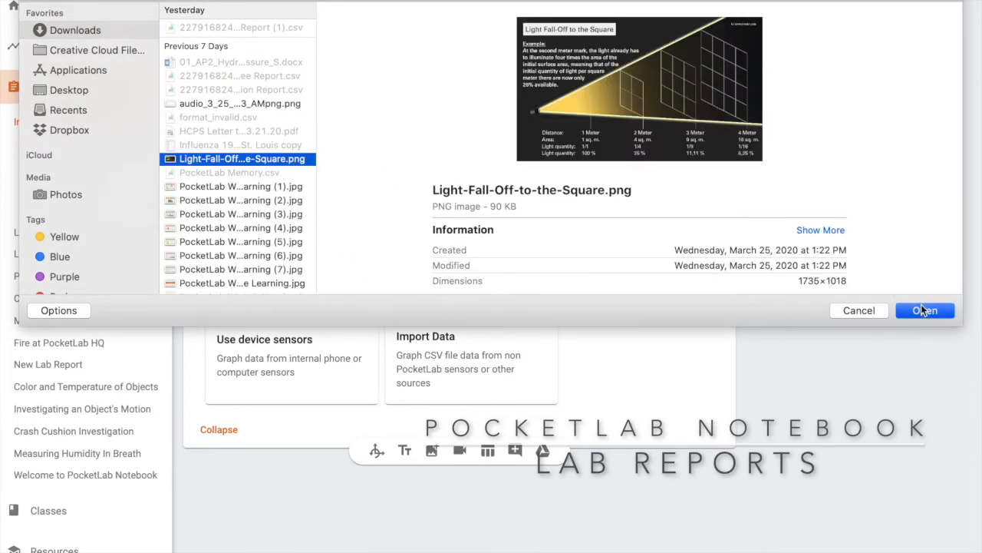
click(924, 310)
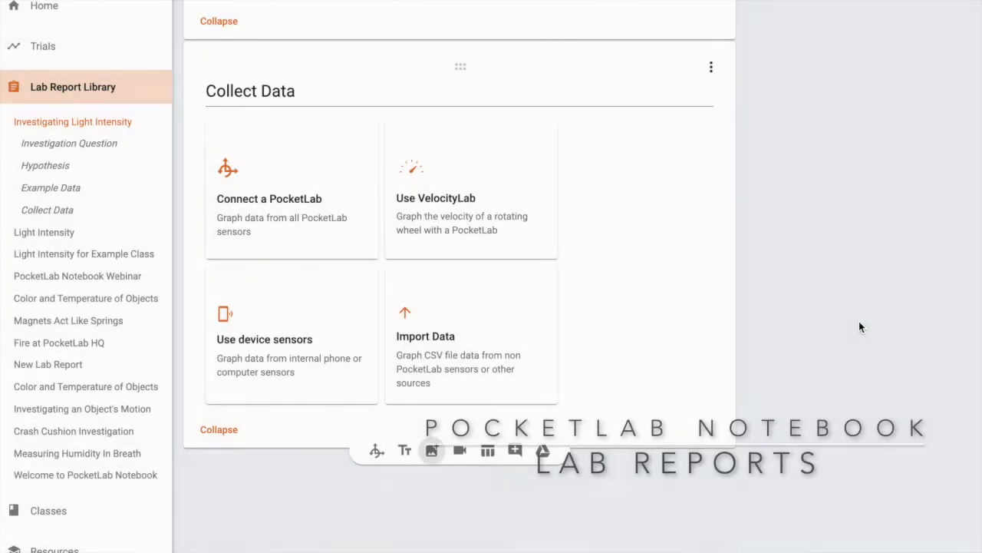
Title the inserted image block "Background Information: Diagram".
text(Background )
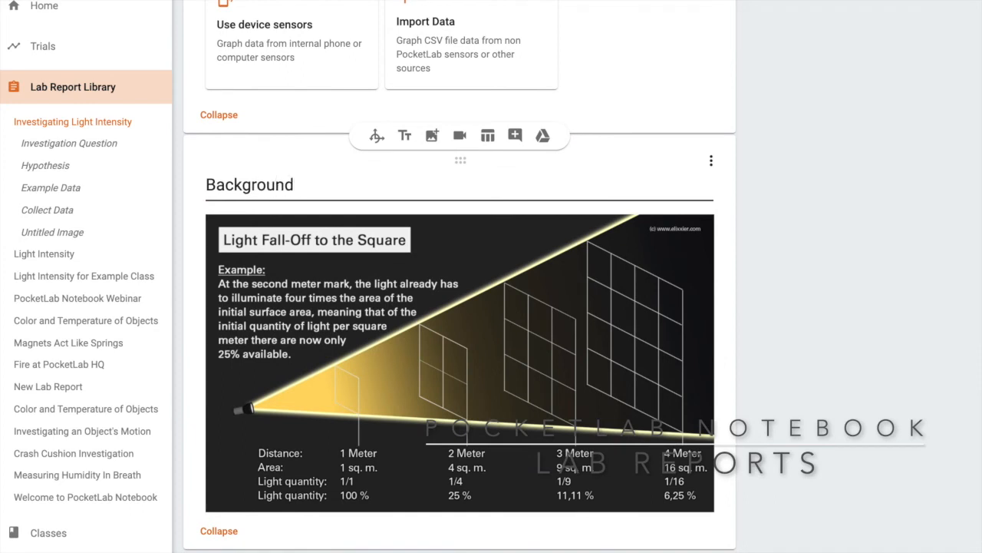
text(Information: )
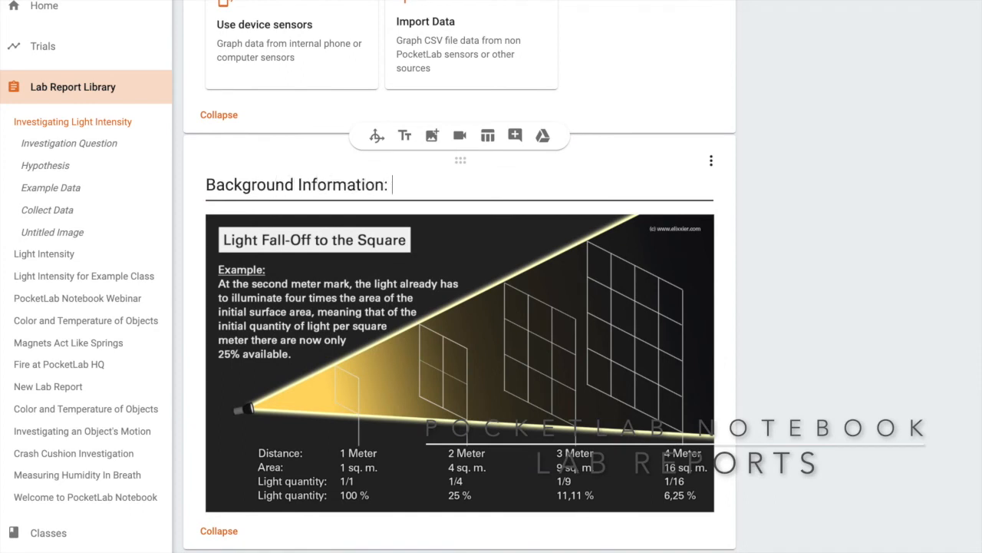
text(Diagram)
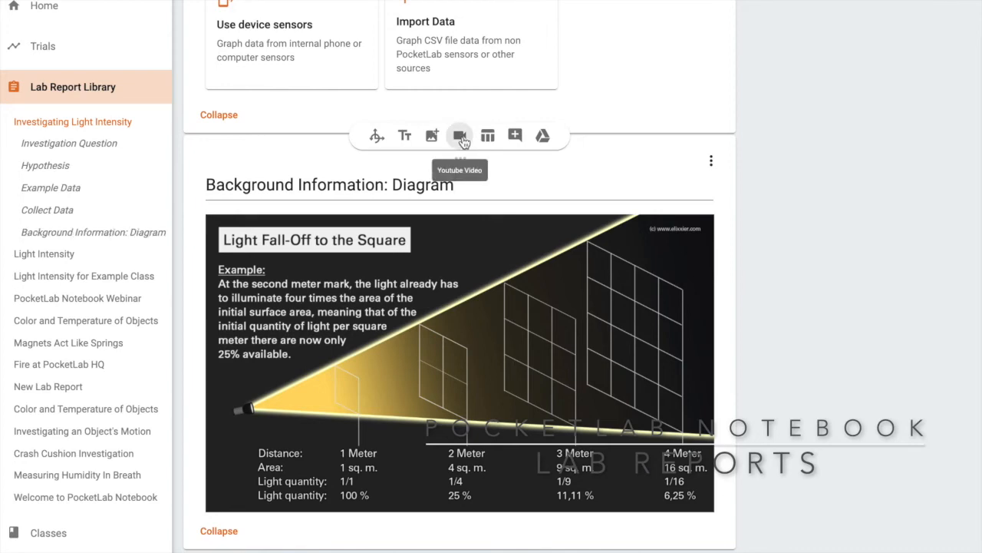
click(461, 137)
text(https://youtu.be/rLNM8zI4Q_M)
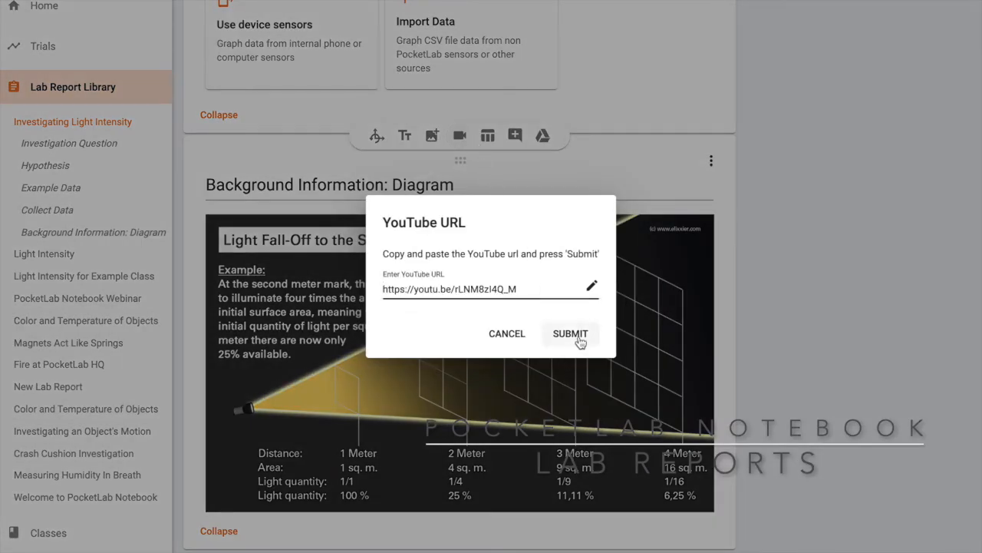
click(577, 338)
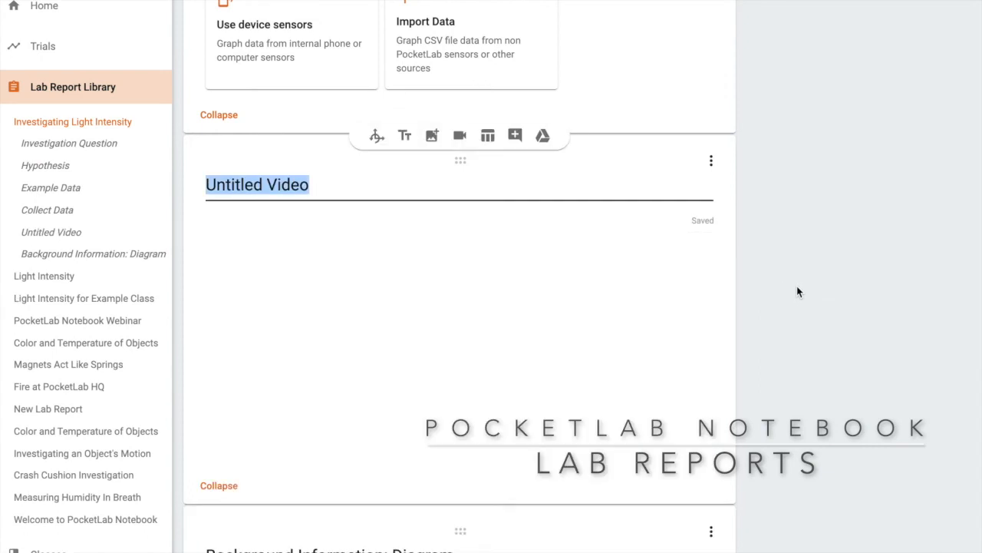
Title the video block "Background Information: Video" and pause the playing video.
text(Background Info)
text(ramtion)
key(BackSpace)
key(BackSpace)
key(BackSpace)
key(BackSpace)
key(BackSpace)
key(BackSpace)
text(mation: Video)
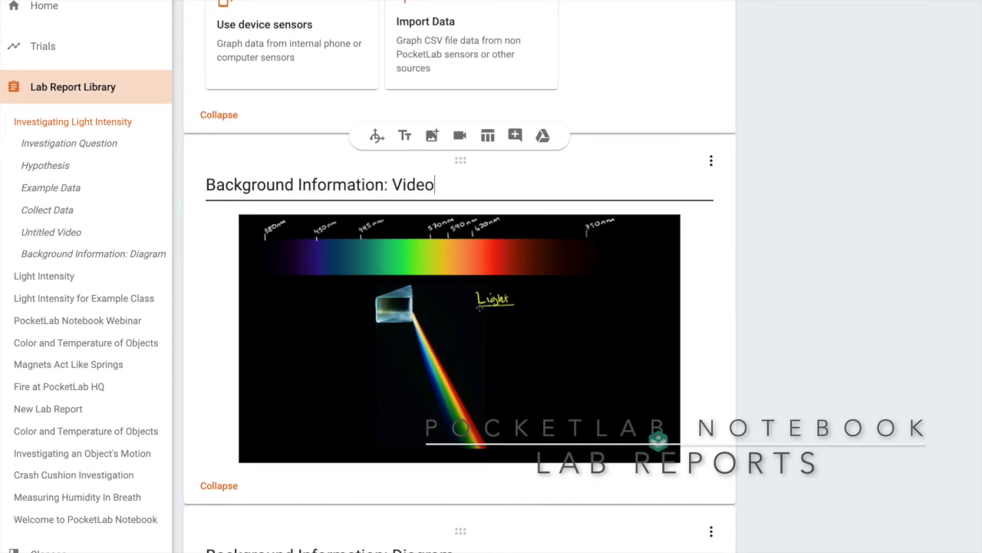
click(263, 451)
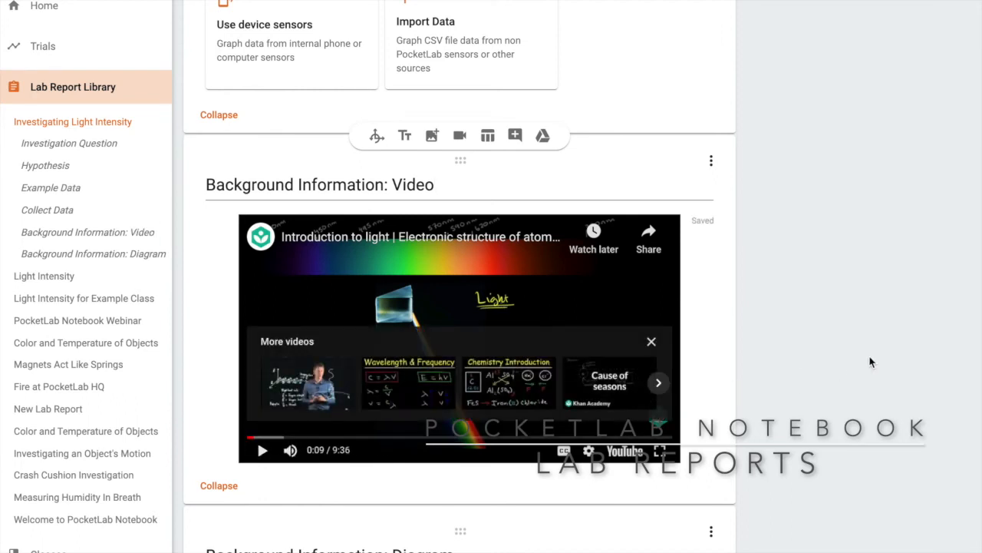
Insert a text block titled "Procedure" below the diagram, containing the directions and six numbered steps from connecting the PocketLab to writing a conclusion paragraph.
scroll(871, 361, down, 3)
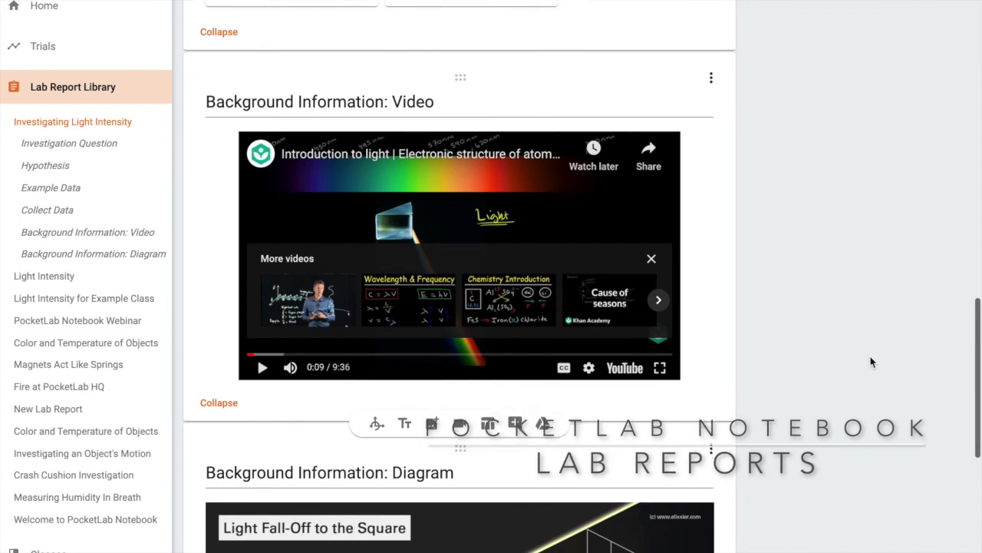
scroll(871, 358, down, 4)
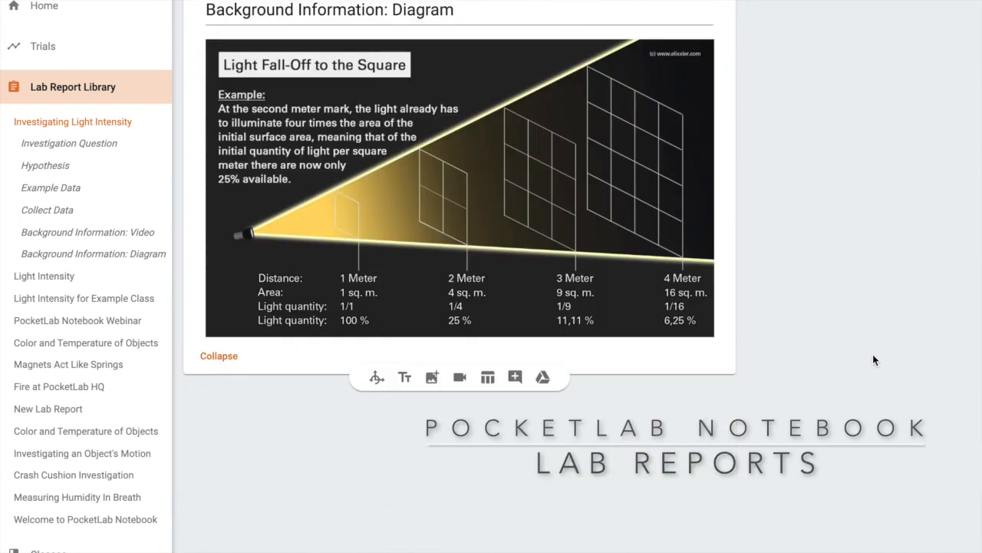
click(406, 379)
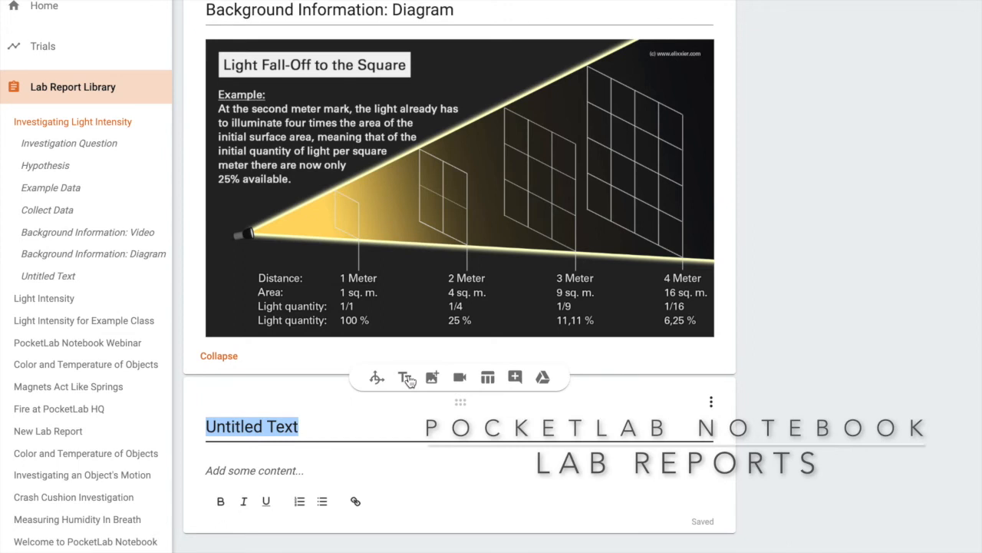
text(Procedure)
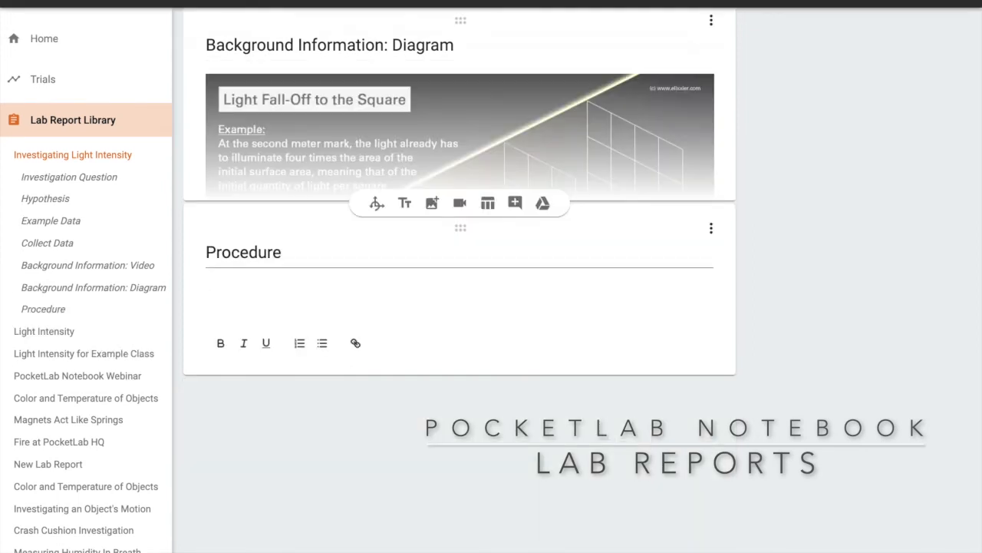
text(Procedure Directions: Follow the procedure below to answer the investigation question and test your hypothesis. Connect your PocketLab Switch to the Light Intensity graph Record light intensity while you approach a light source. Save at least 3 trials Write down any observations Add a text card and write a conclusion paragraph)
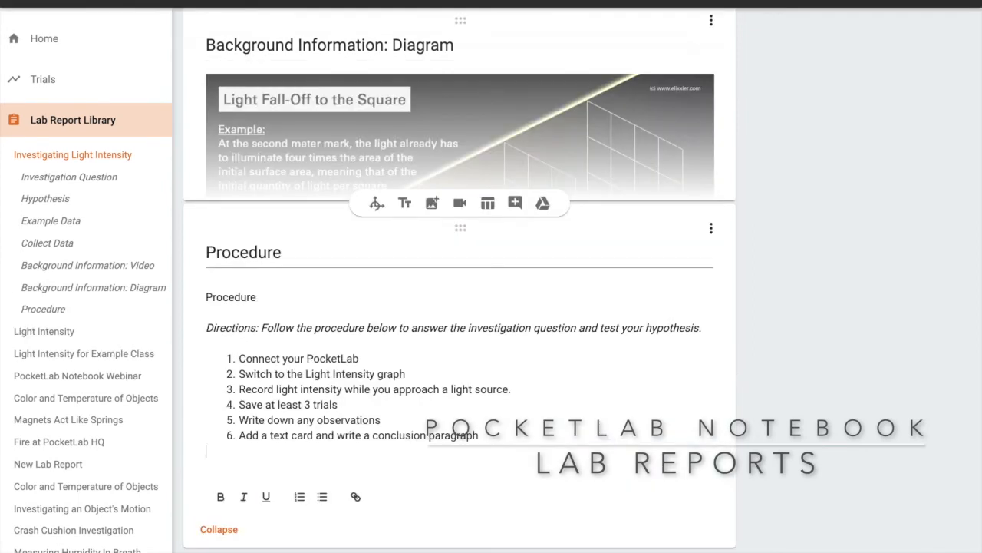
Insert a Collect Data block below the Procedure block.
scroll(883, 390, down, 1)
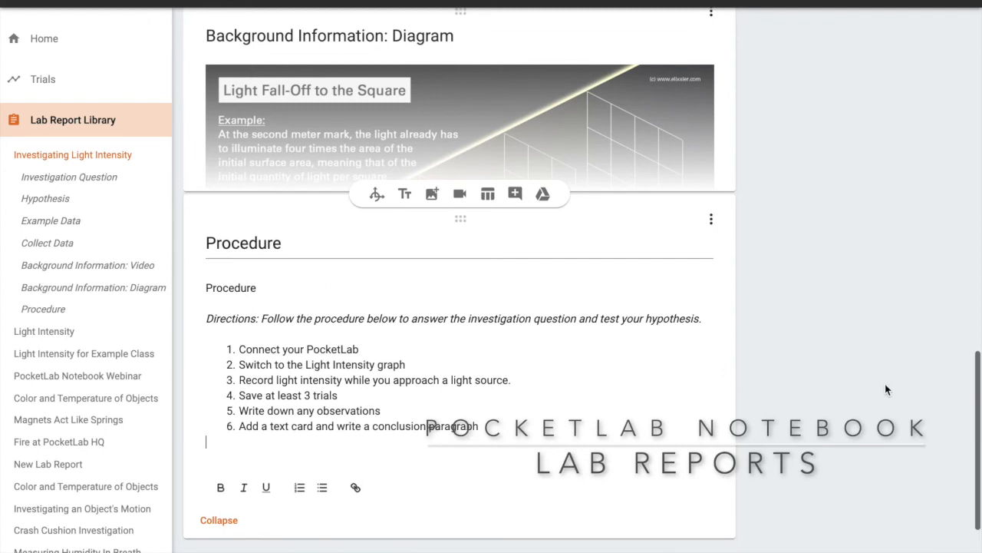
scroll(885, 384, down, 3)
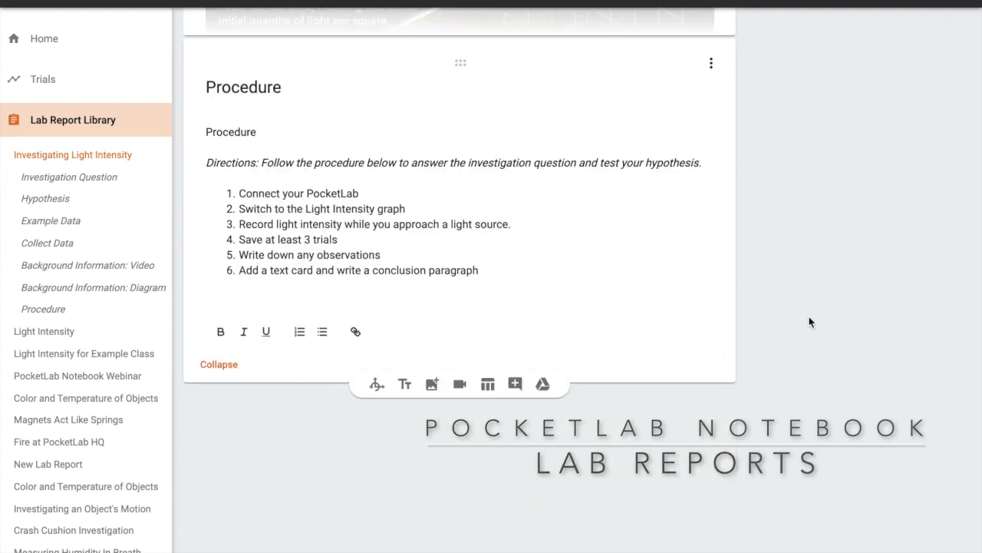
click(376, 376)
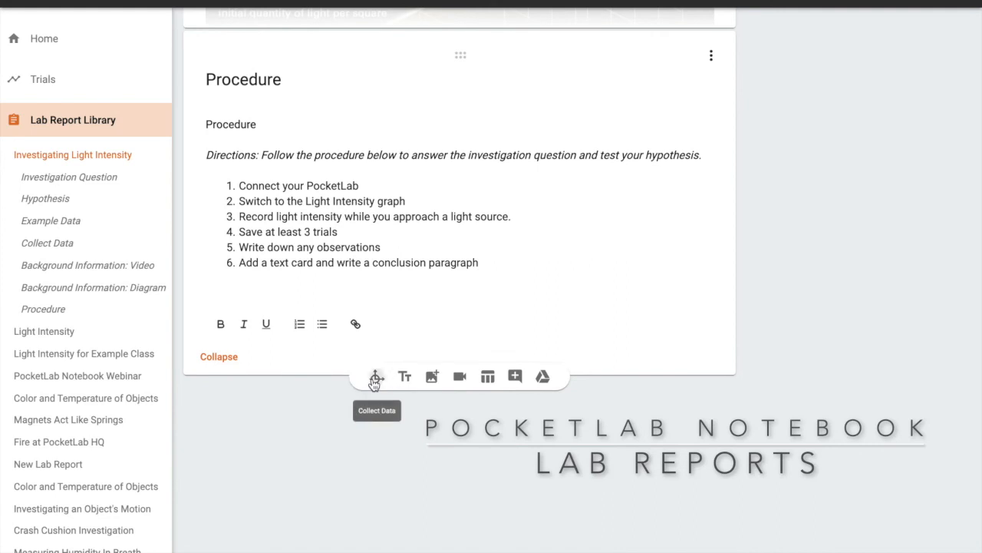
Connect a PocketLab in the new Collect Data block by pairing the PL Voyager device.
scroll(374, 380, down, 3)
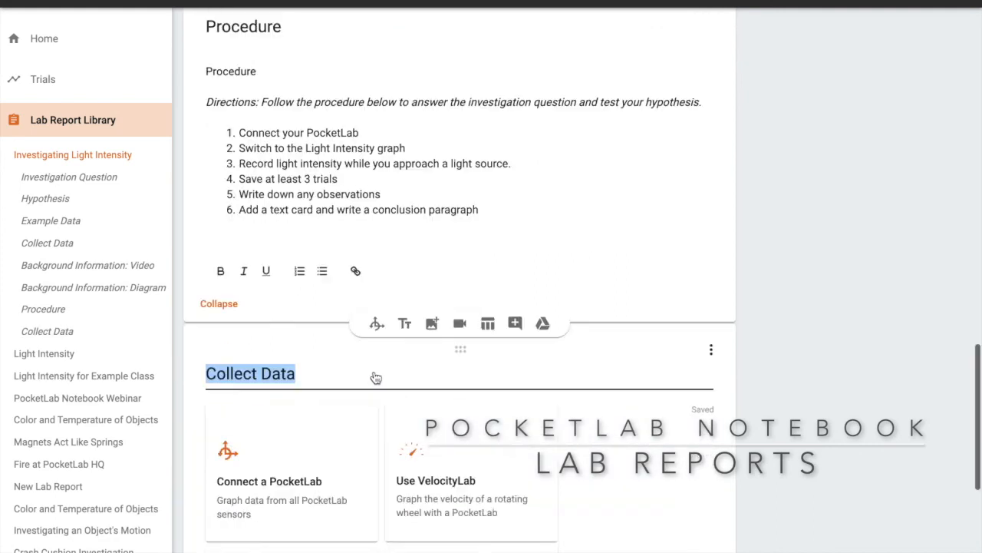
scroll(356, 398, down, 2)
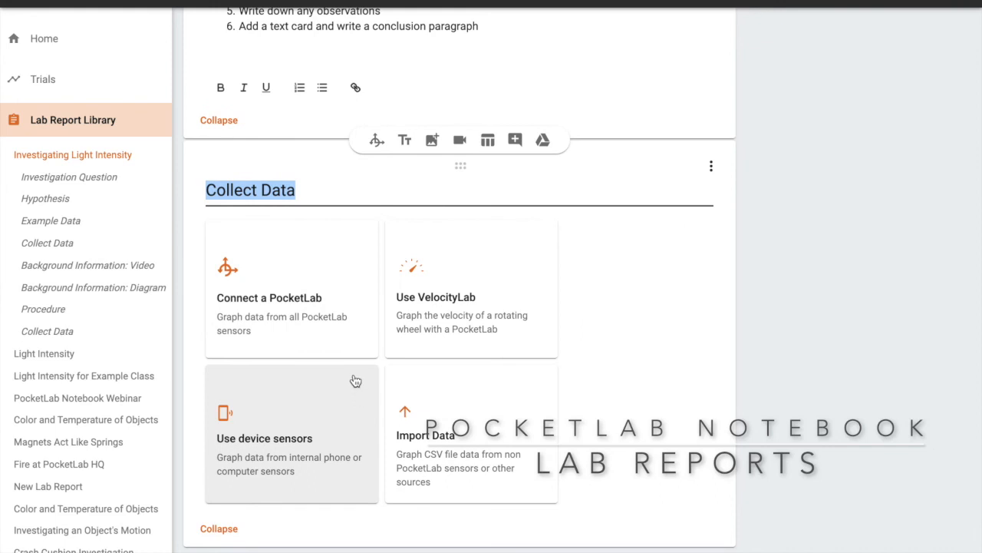
click(343, 335)
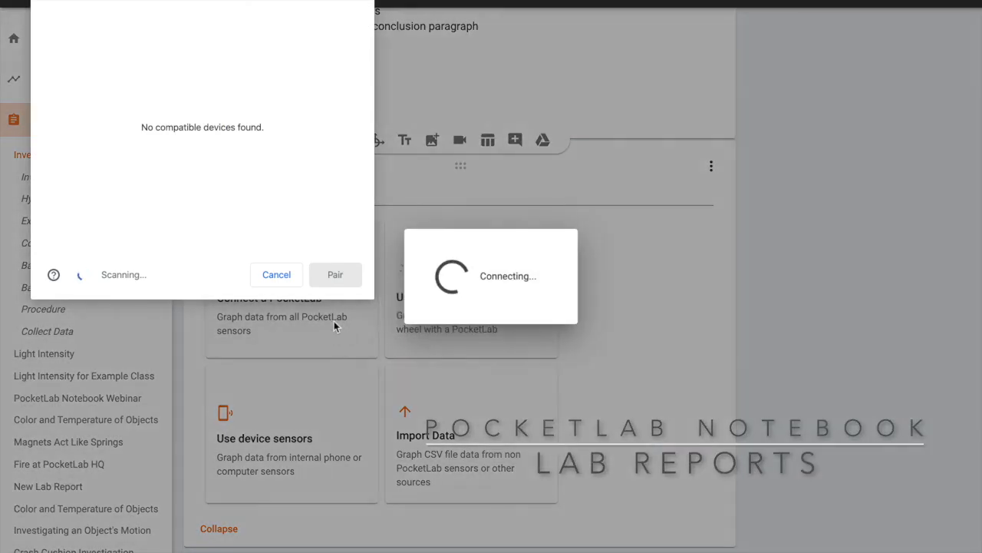
click(192, 17)
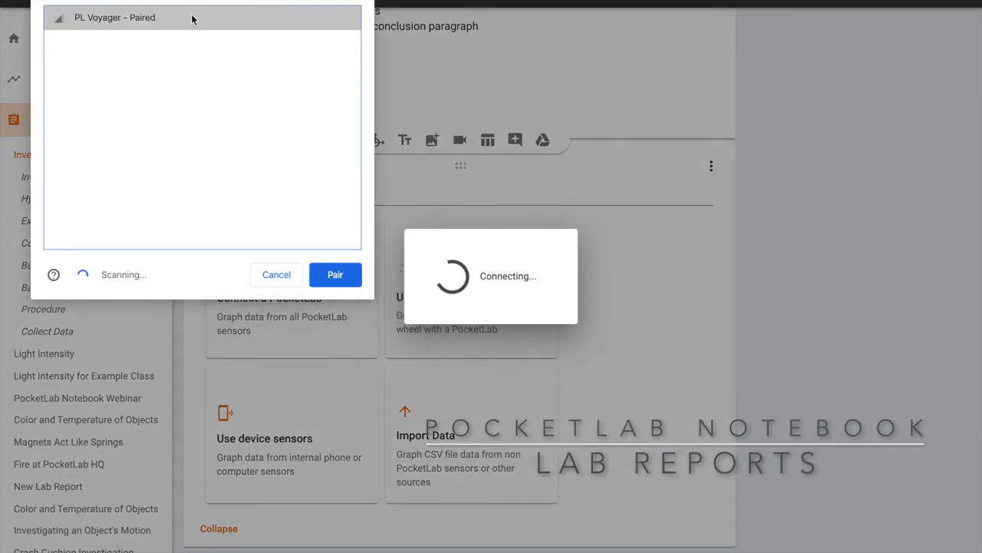
click(337, 274)
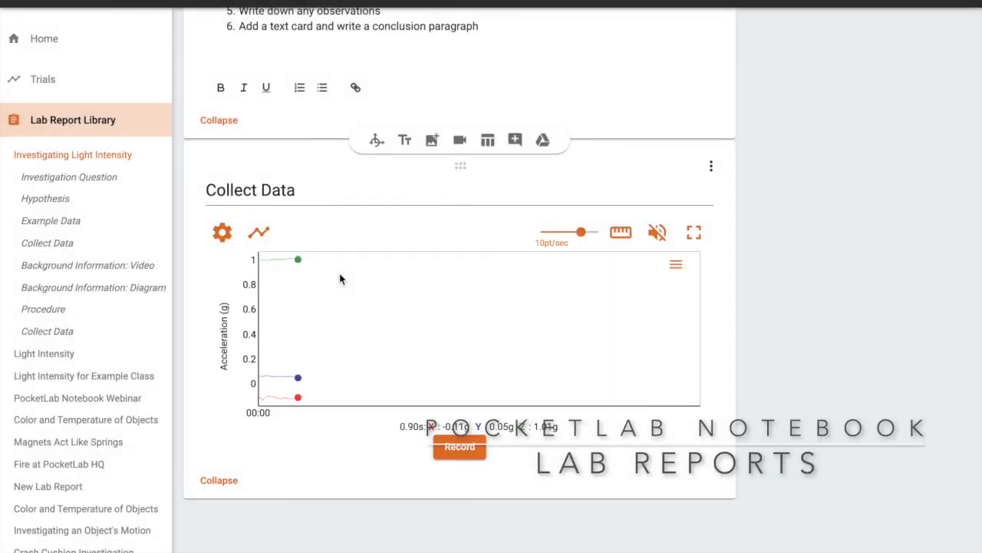
Switch the graph selection from Acceleration to Light Intensity.
click(259, 232)
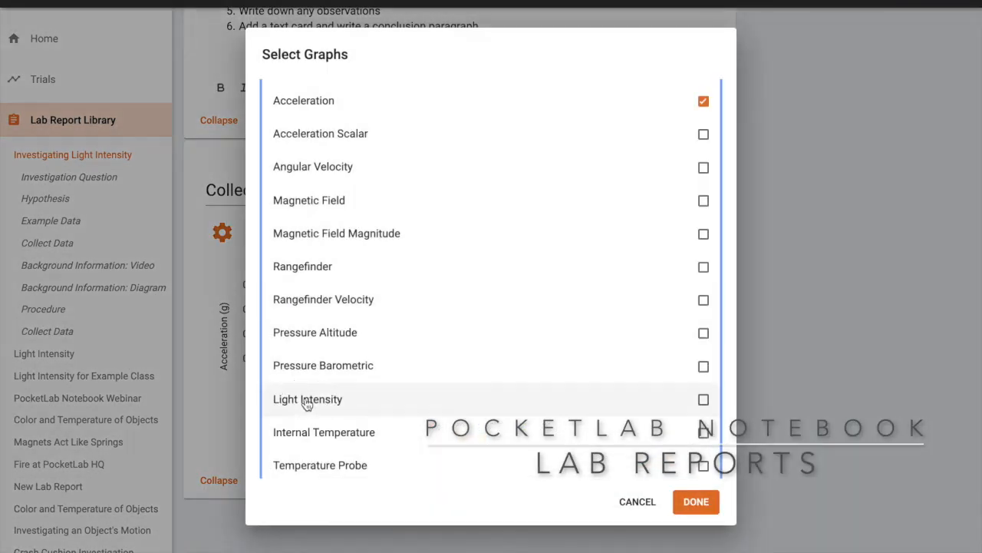
click(302, 399)
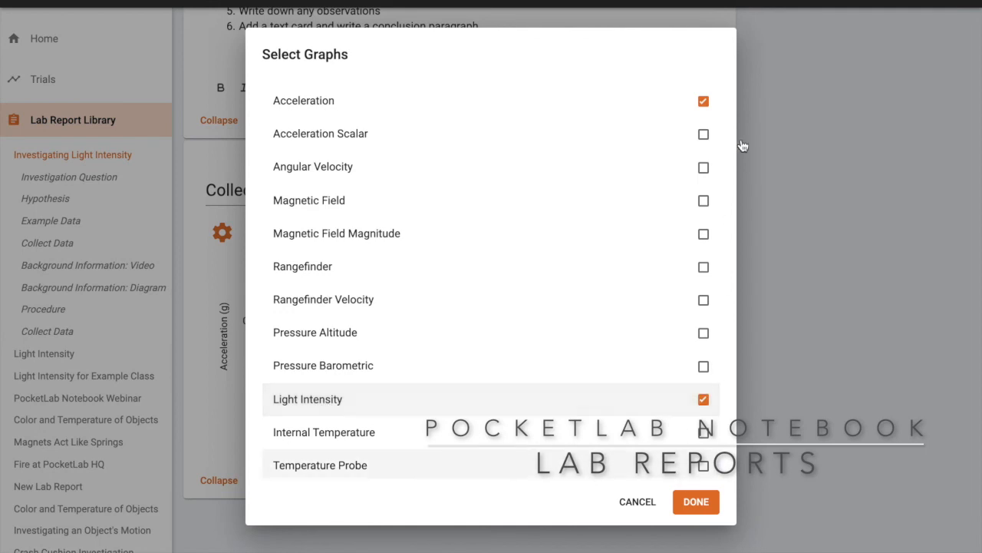
click(704, 100)
click(695, 502)
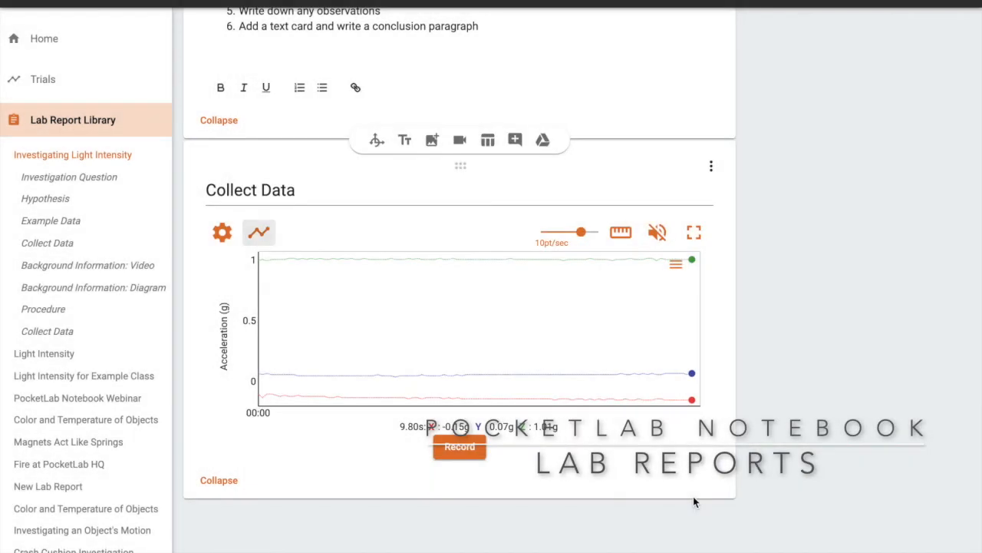
Record a light intensity trial of about 7 seconds and save it to the lab report.
click(460, 449)
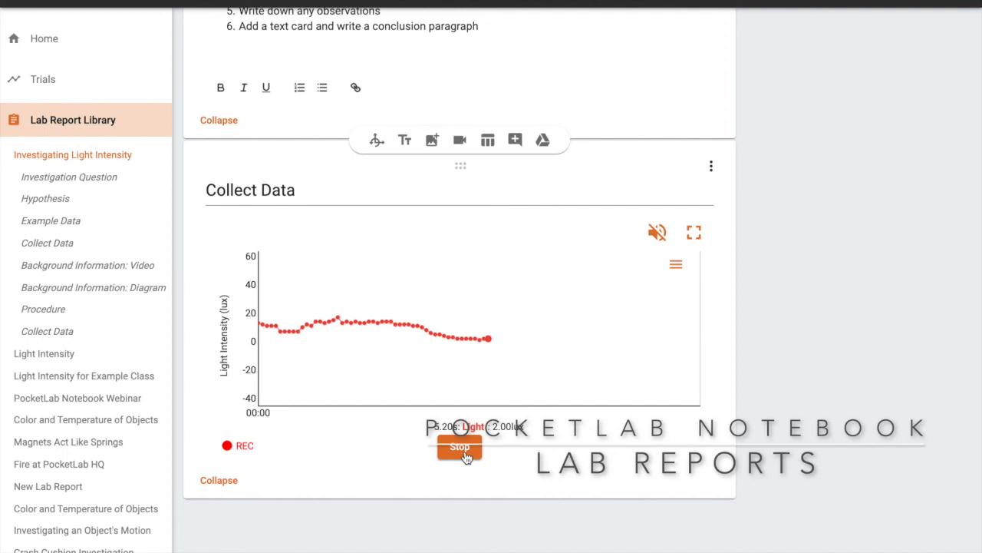
click(461, 448)
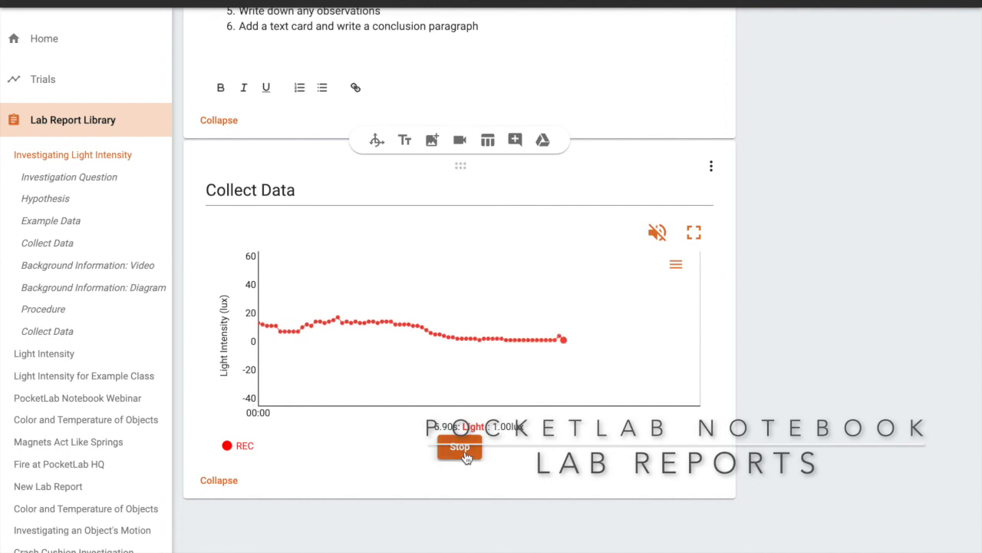
click(690, 447)
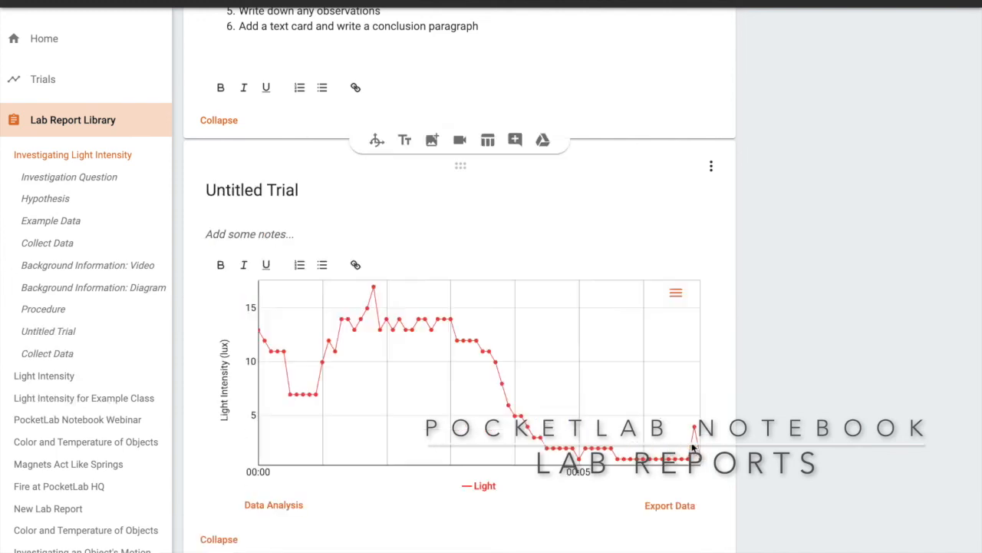
Rename the recorded trial as "Example Data".
click(244, 172)
triple_click(244, 172)
text(Example Dat)
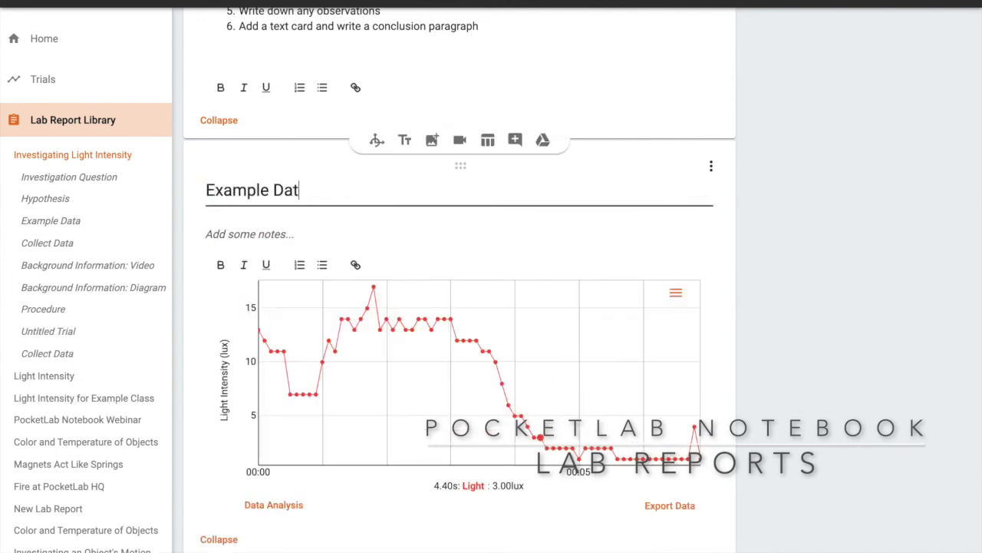
click(826, 322)
scroll(826, 323, up, 1)
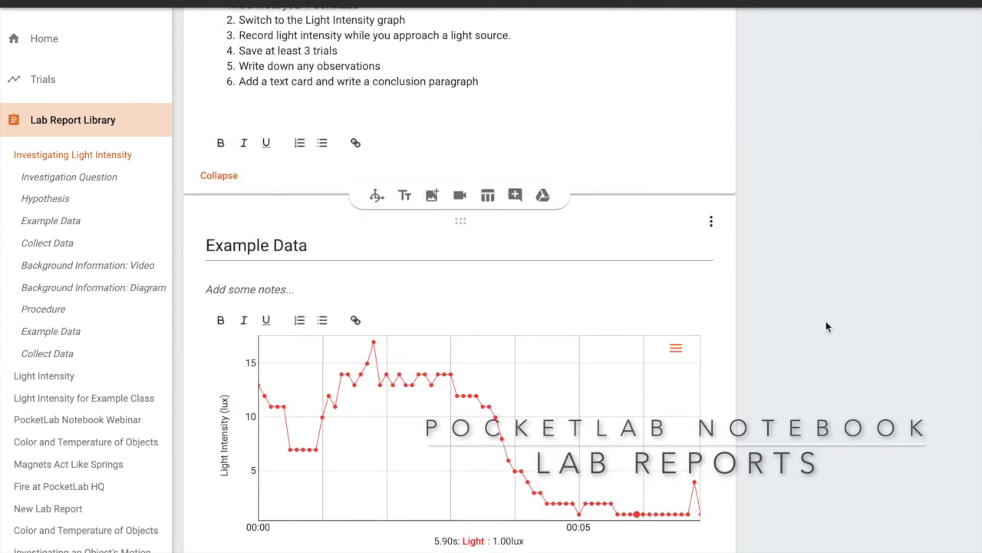
scroll(826, 323, up, 6)
scroll(825, 322, up, 5)
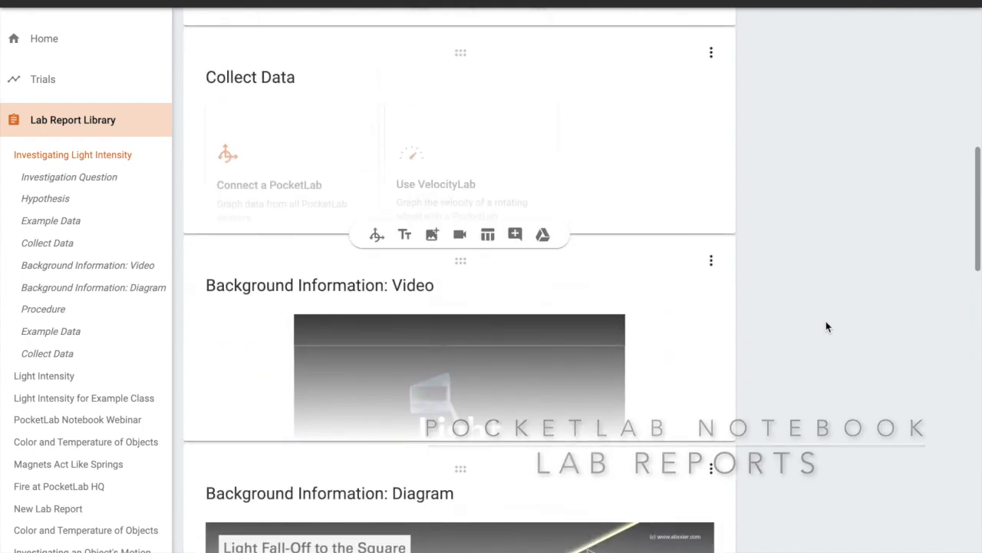